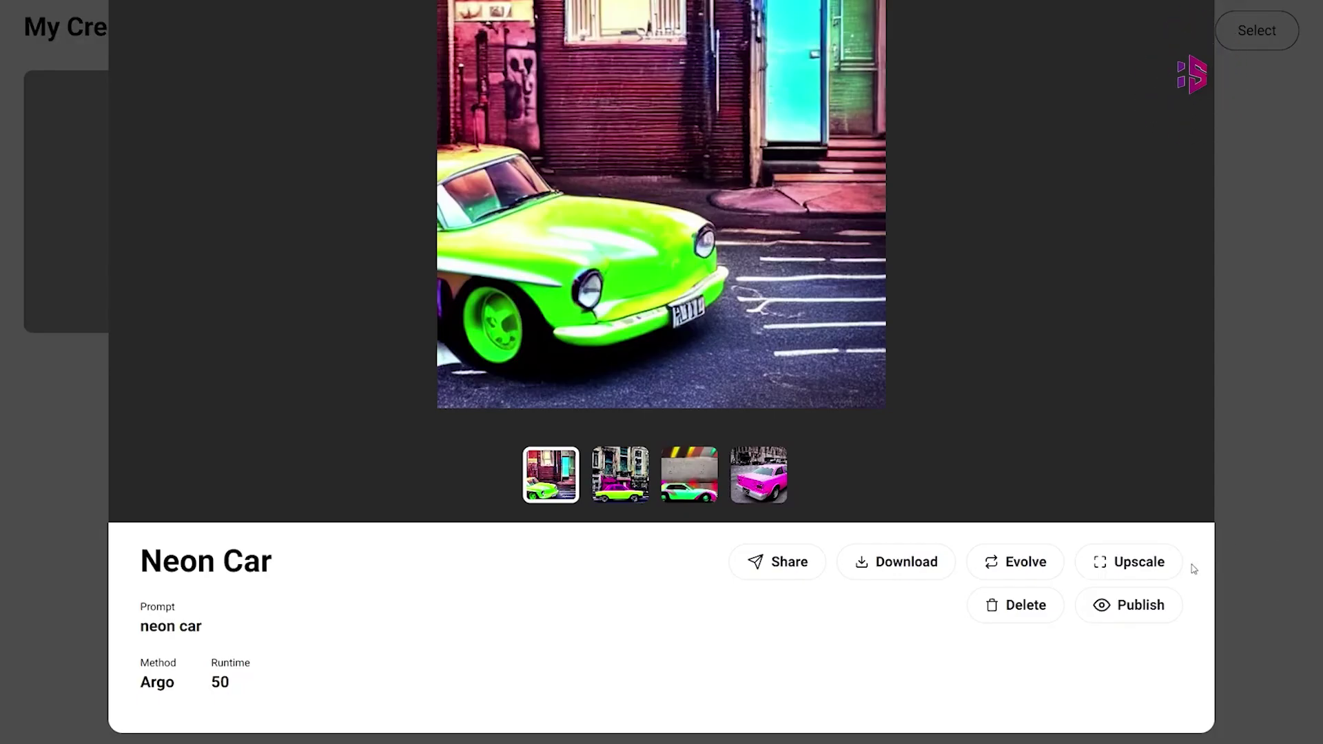
# Bring up the 4x/8x/16x upscale choices for the City on the moon artwork
pyautogui.click(1137, 563)
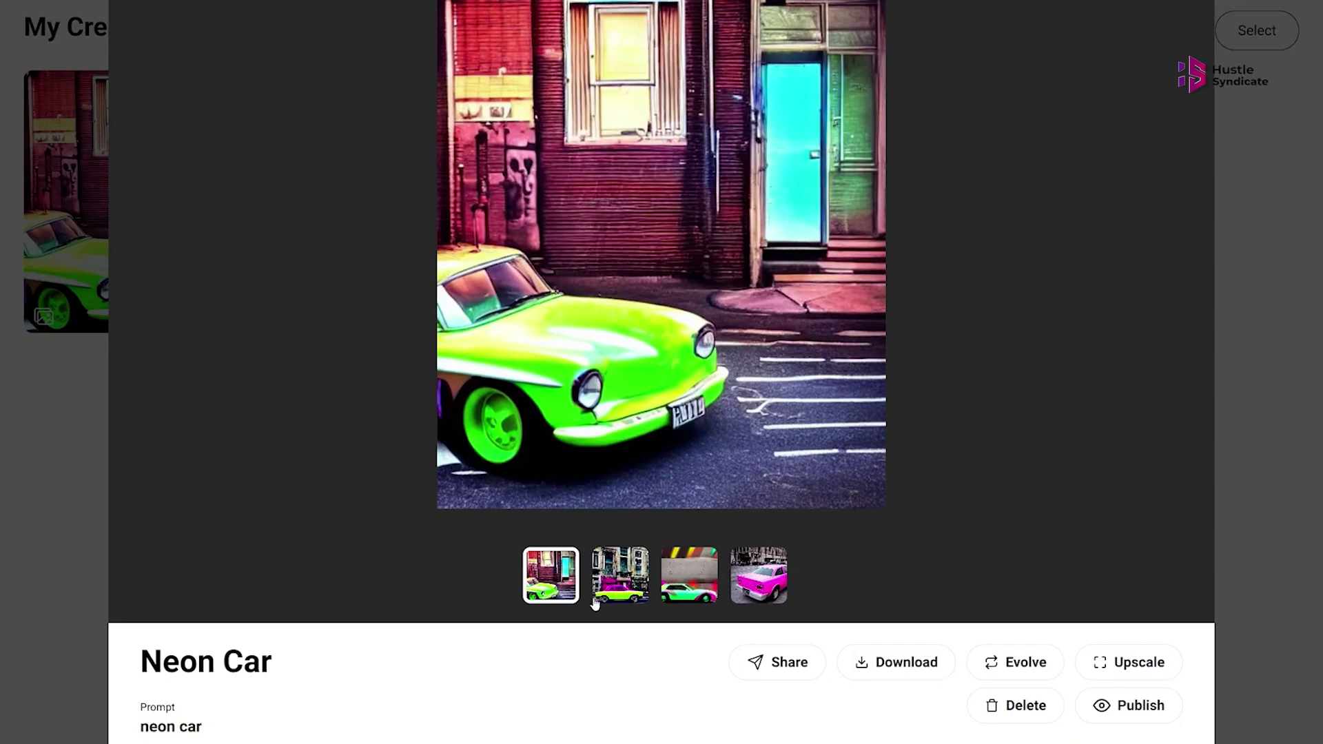
# Browse the second and third Neon Car variations and open the style choices
pyautogui.click(624, 580)
pyautogui.press('Right')
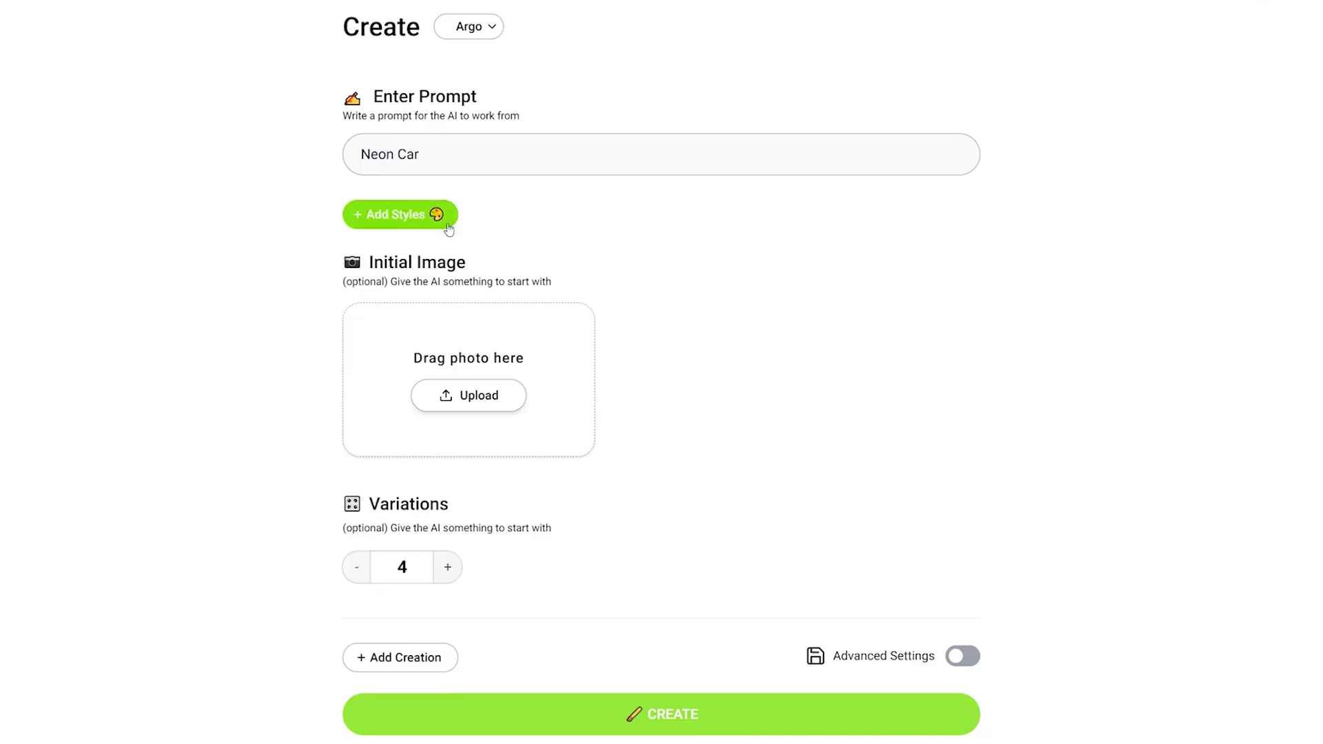
pyautogui.click(448, 227)
pyautogui.scroll(-3, 877, 330)
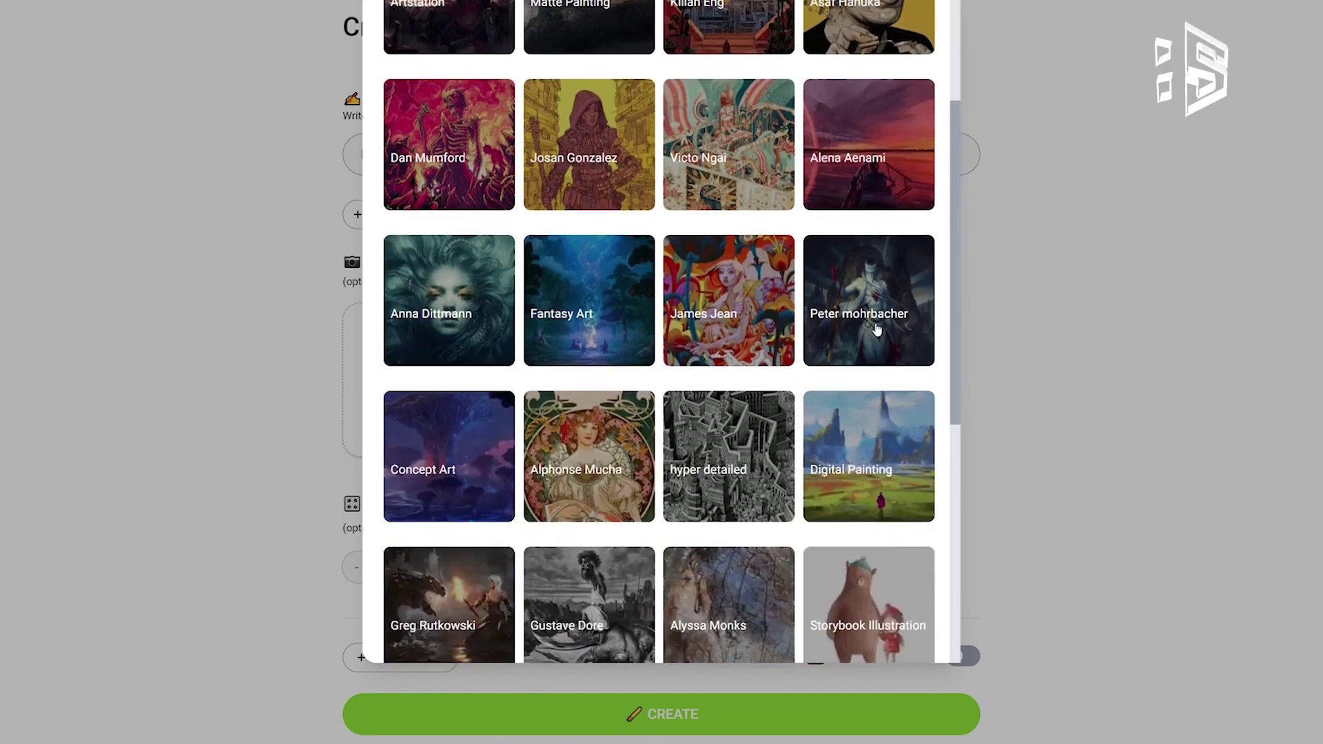
pyautogui.scroll(-2, 876, 331)
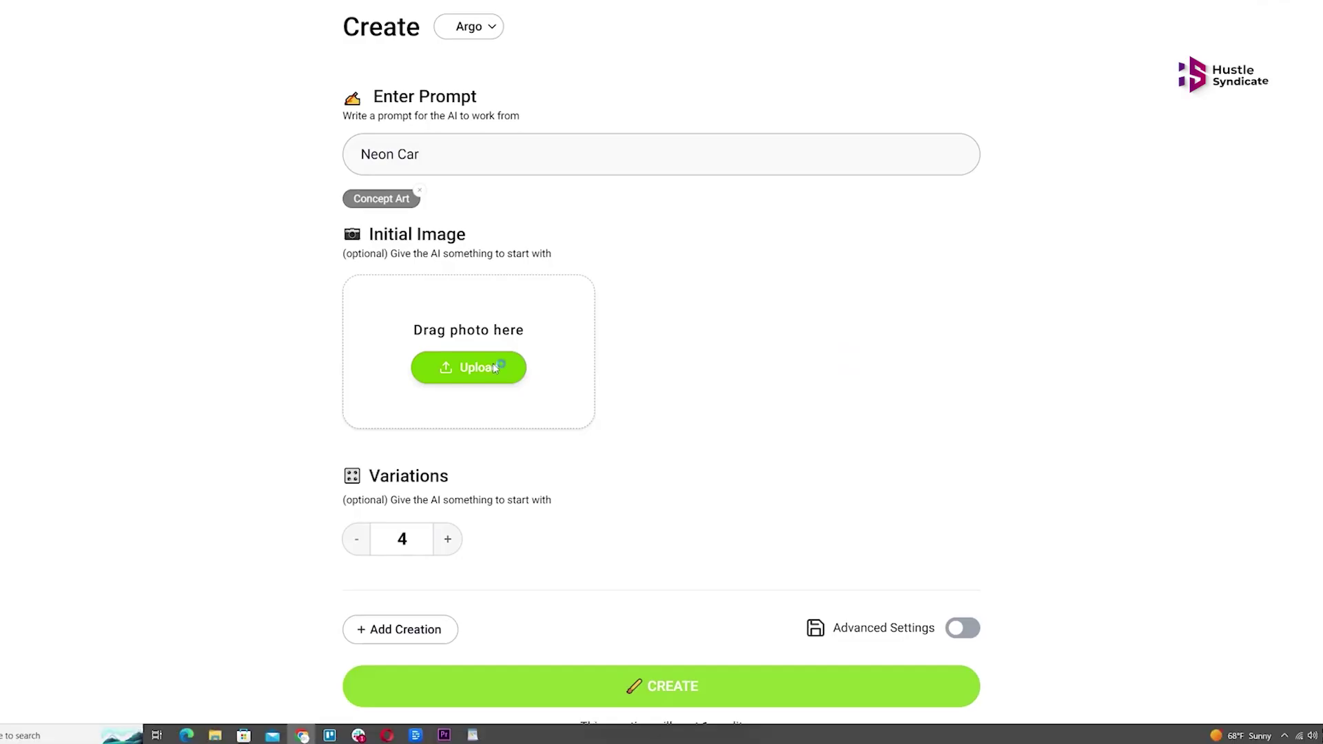
# Use the orange sports car photo as the initial image and reveal advanced settings
pyautogui.click(493, 363)
pyautogui.click(374, 202)
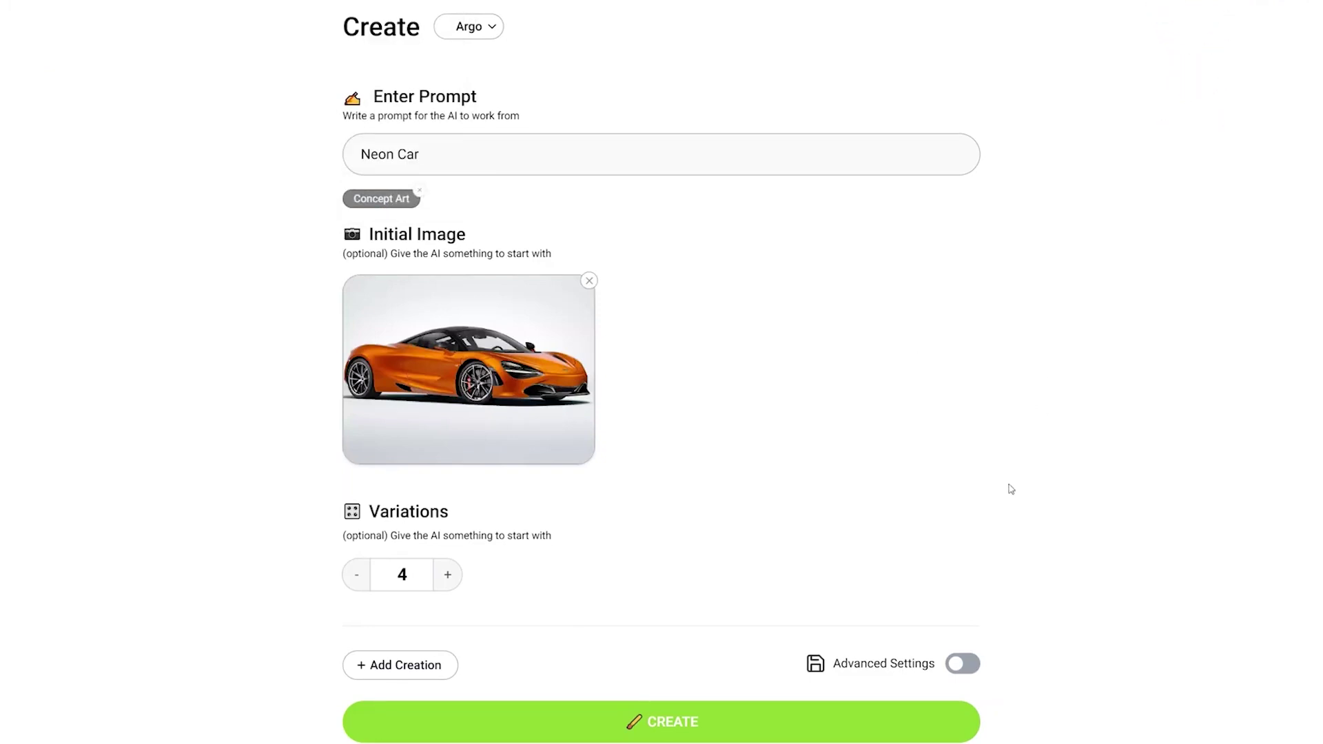
pyautogui.click(961, 664)
pyautogui.scroll(-4, 962, 484)
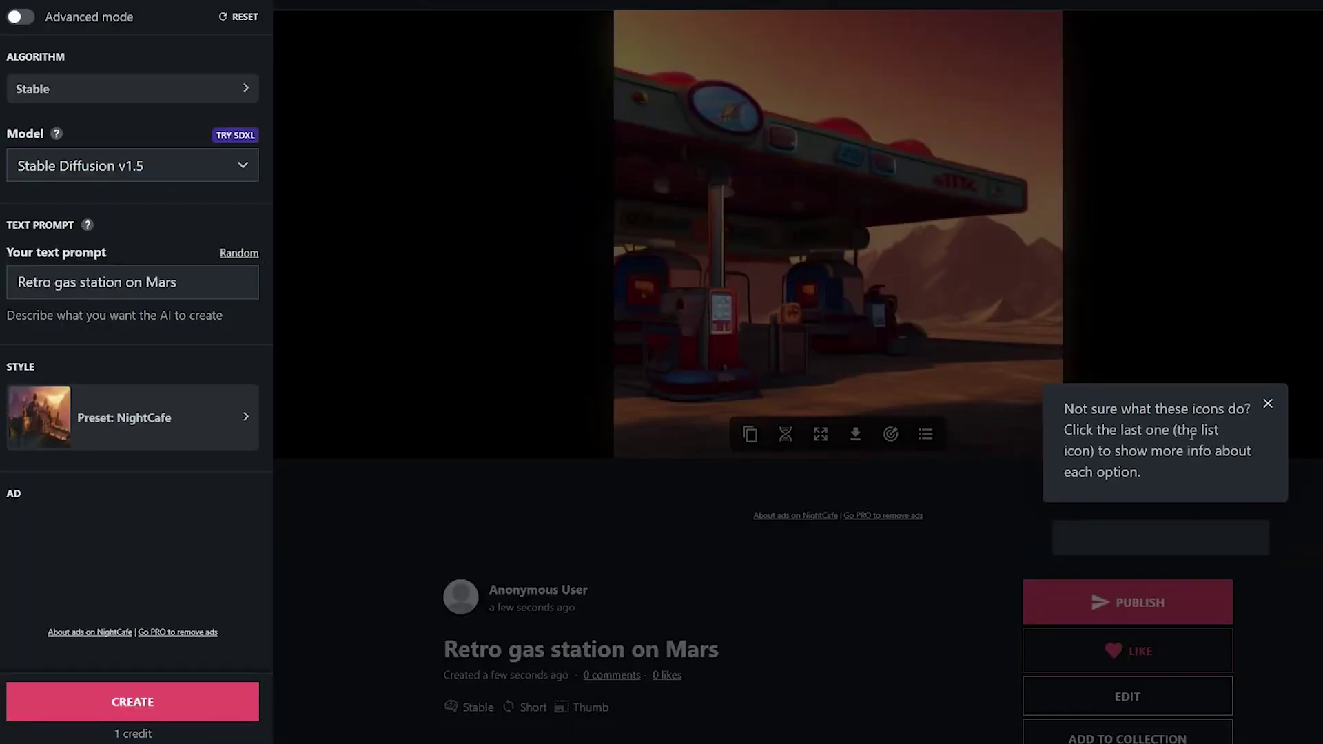
# Dismiss the icon tips popup and download the City on the moon image
pyautogui.click(1267, 405)
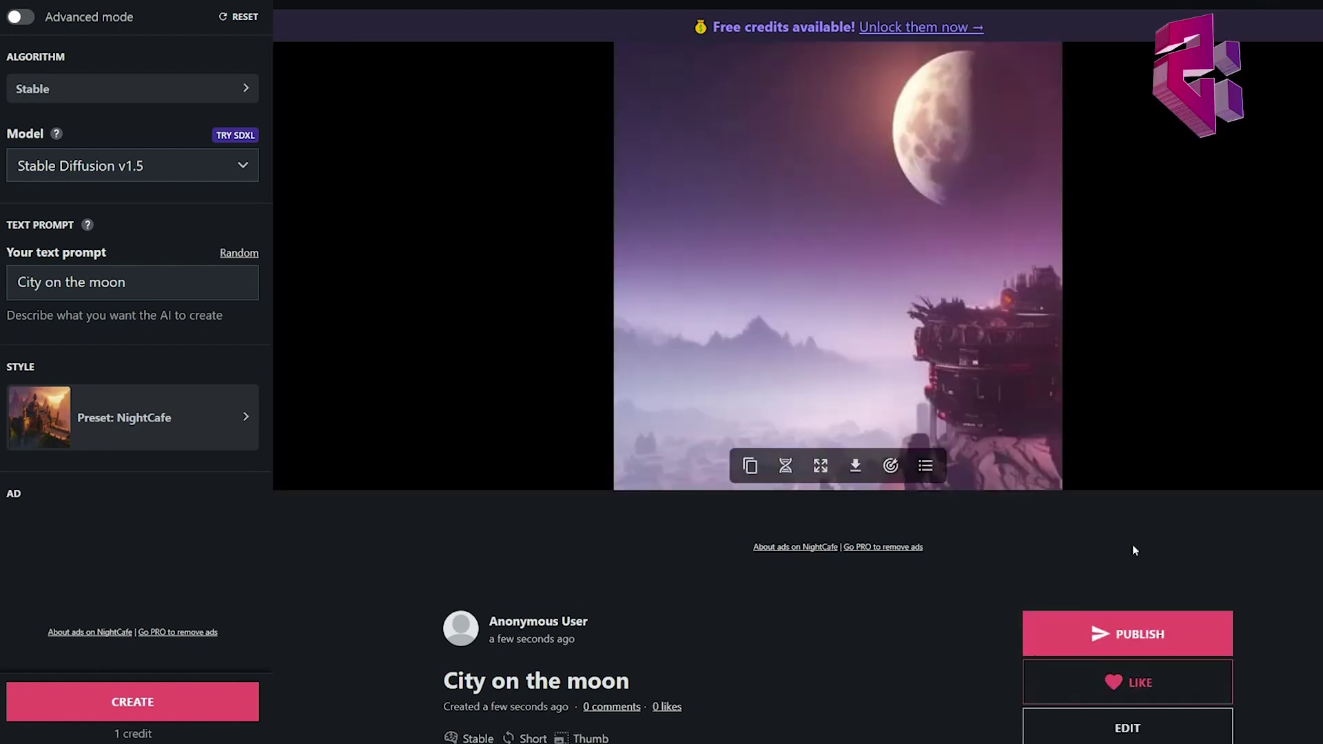
pyautogui.click(854, 467)
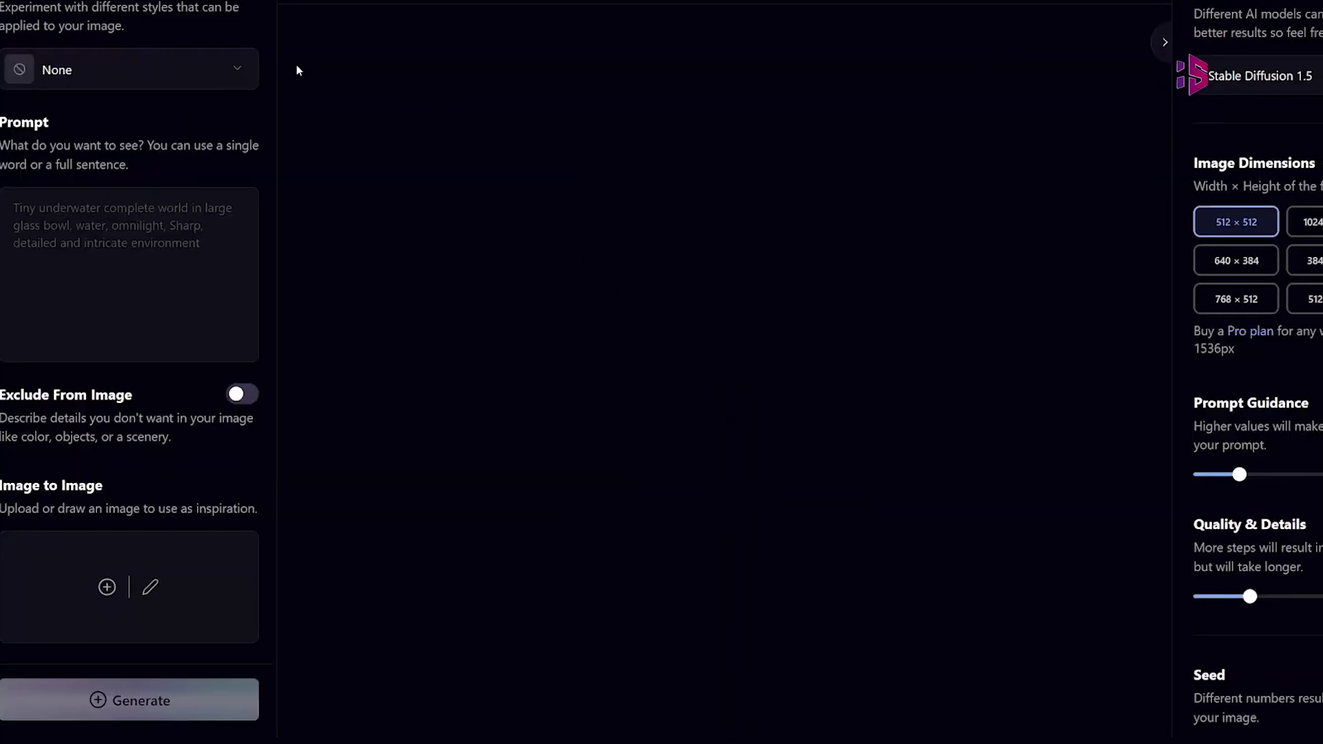
# Apply the Game Art Style filter with Quality & Details near 100 and generate
pyautogui.click(237, 70)
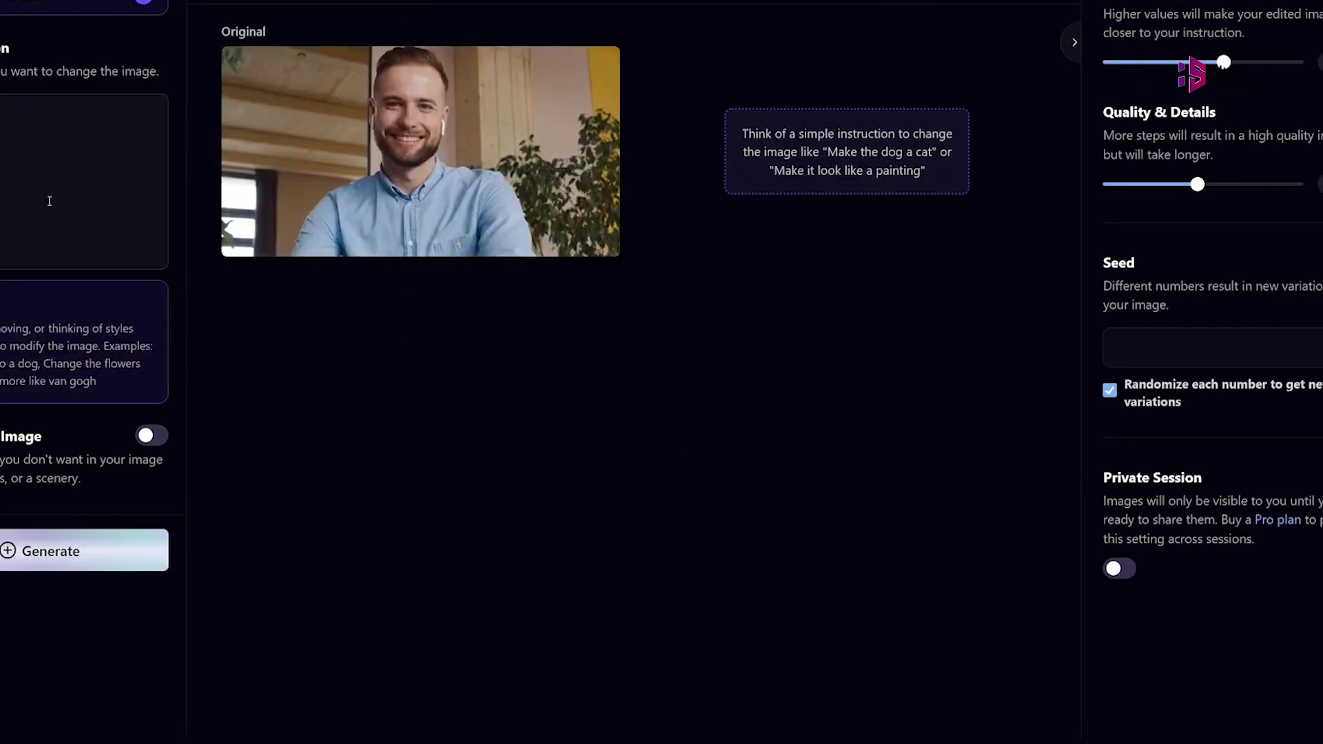
pyautogui.moveTo(1198, 184); pyautogui.dragTo(1238, 186)
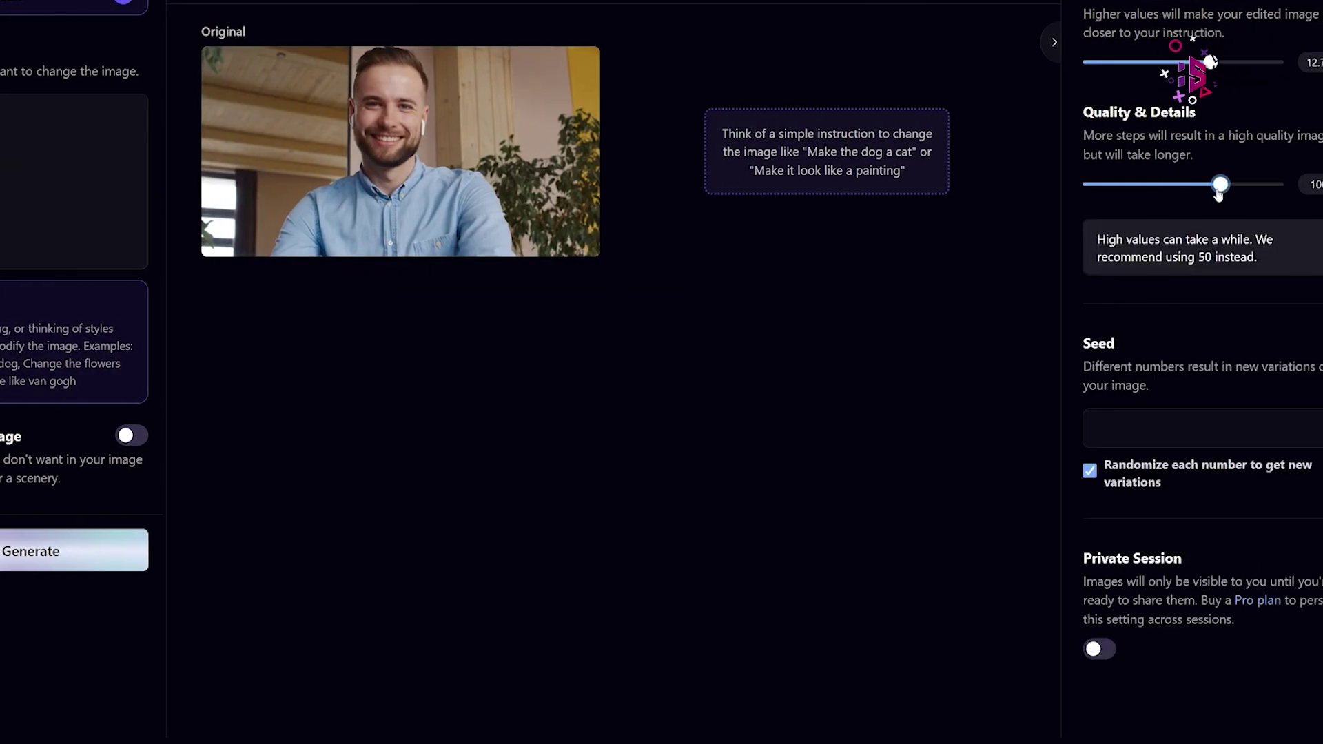
pyautogui.press('Return')
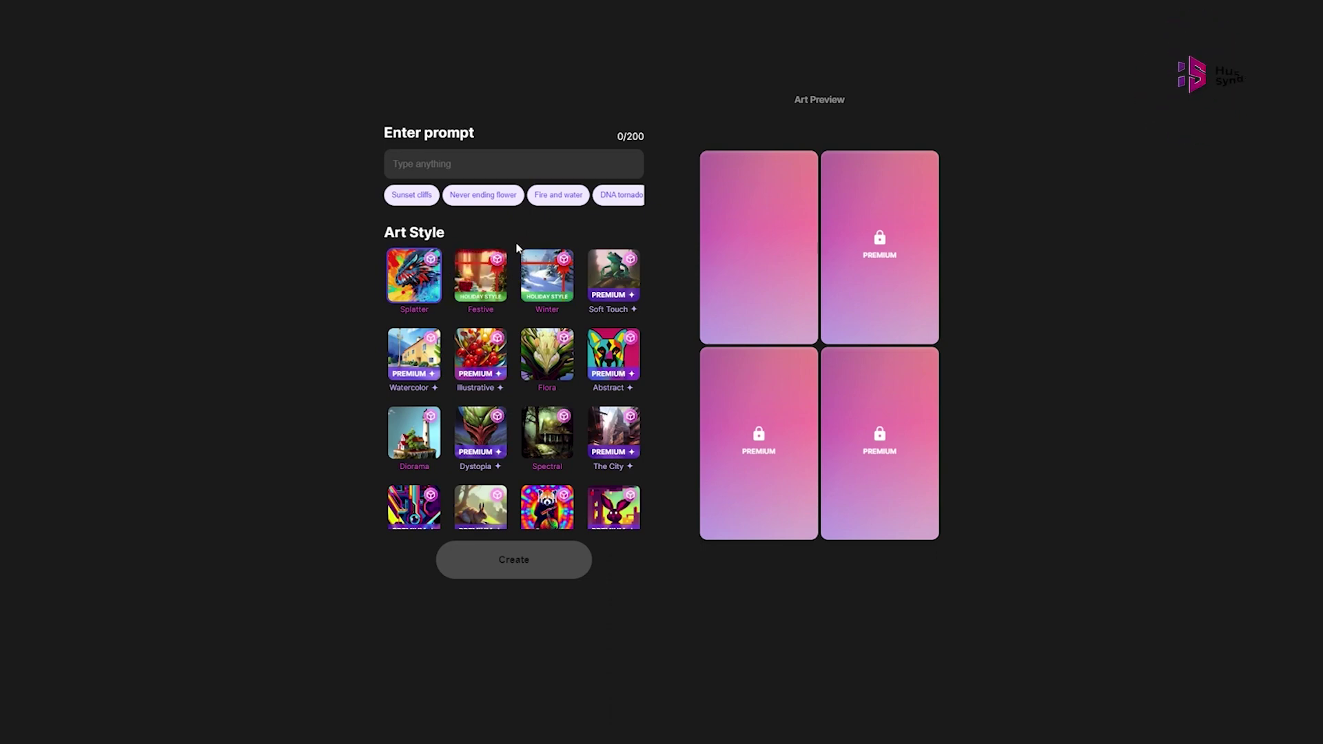
# Generate the 'Flying Car' artwork in the Splatter style
pyautogui.click(488, 563)
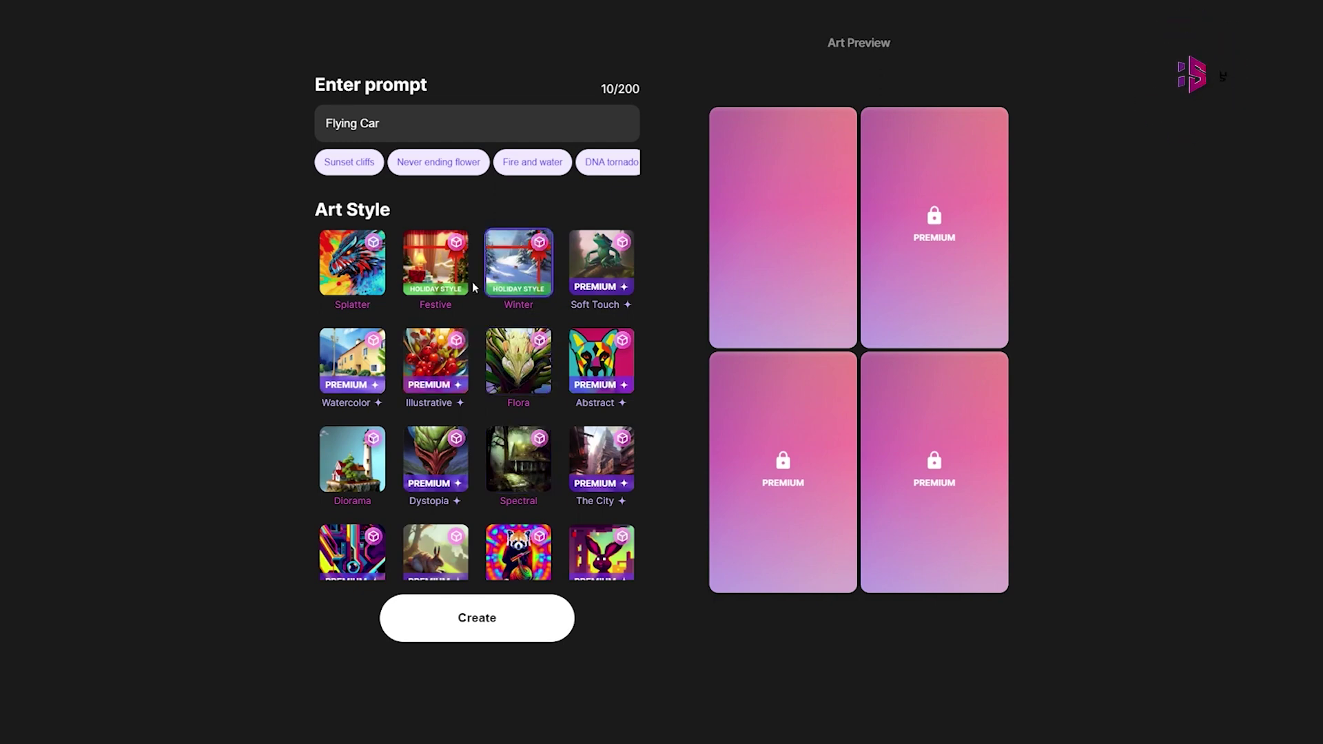
pyautogui.scroll(-3, 392, 293)
pyautogui.scroll(-5, 454, 413)
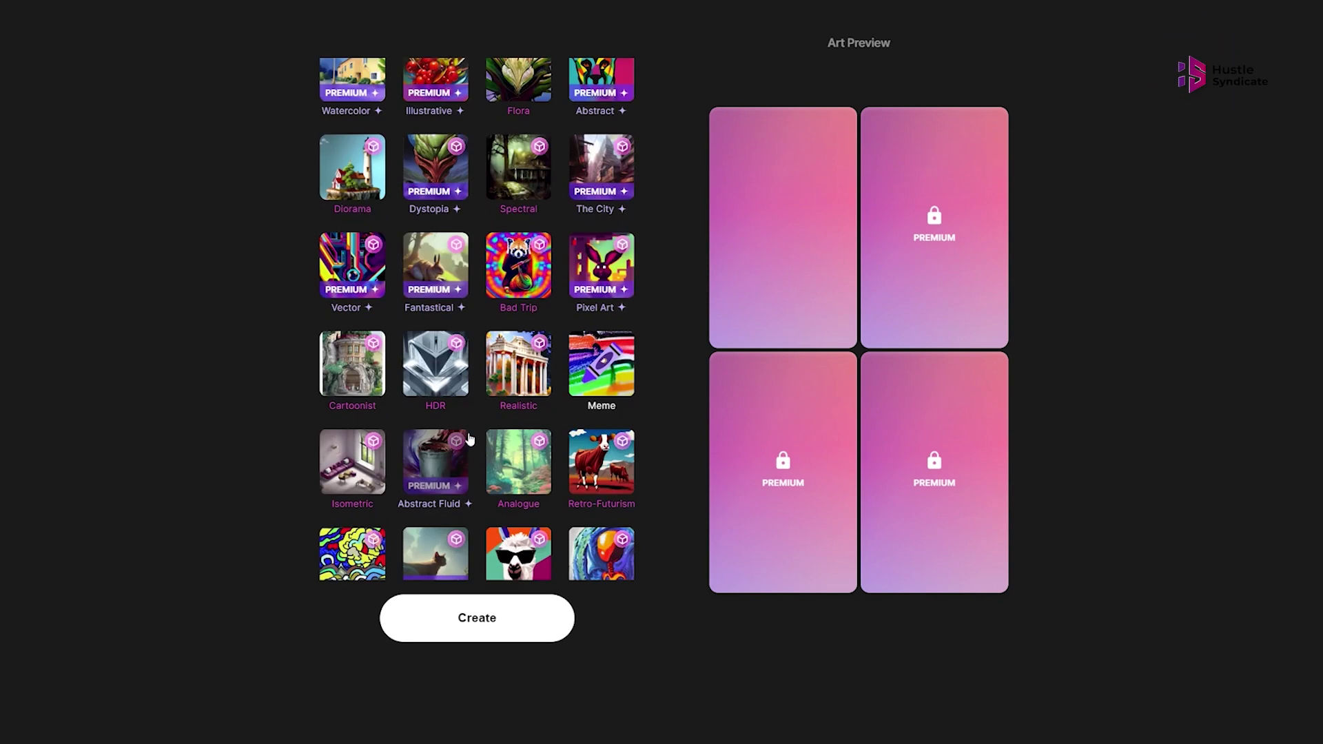
pyautogui.scroll(-4, 476, 443)
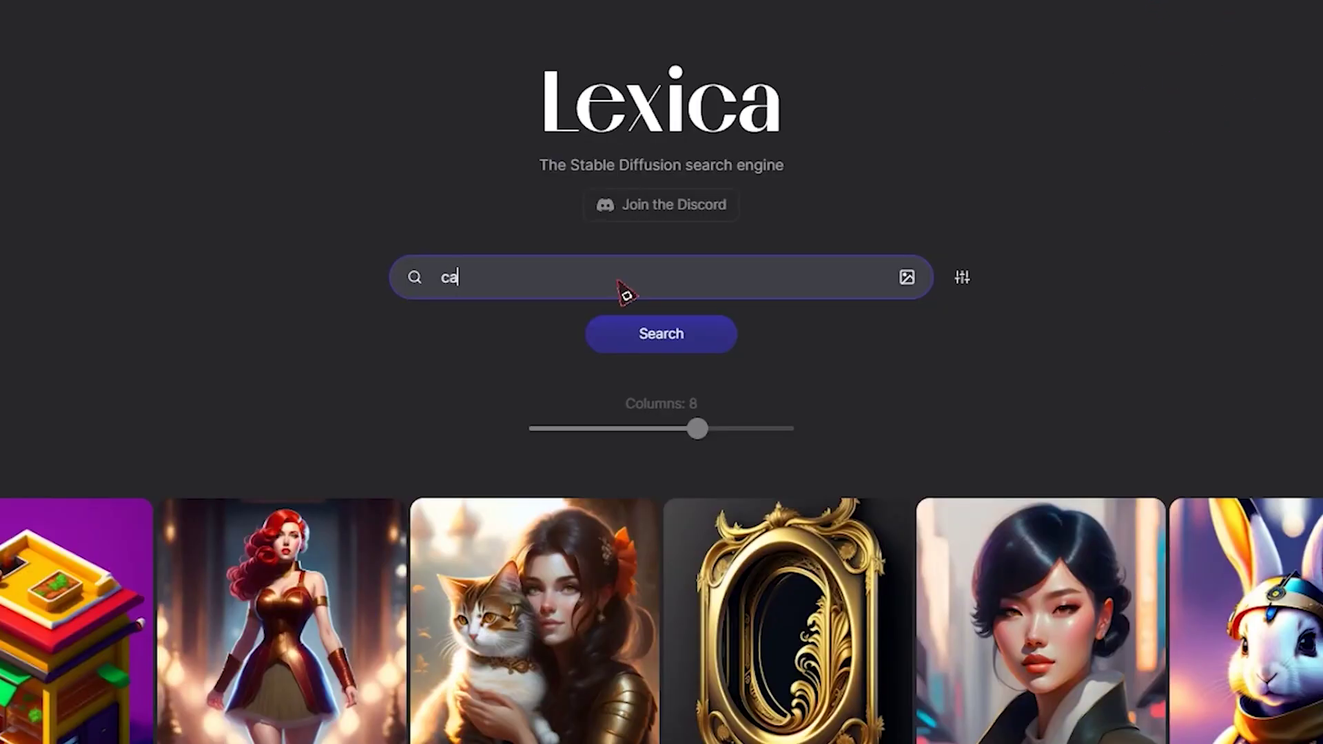
pyautogui.write('r')
# Search 'car', vary the astronaut image, and generate jungle trains with negative prompt 'man'
pyautogui.click(652, 336)
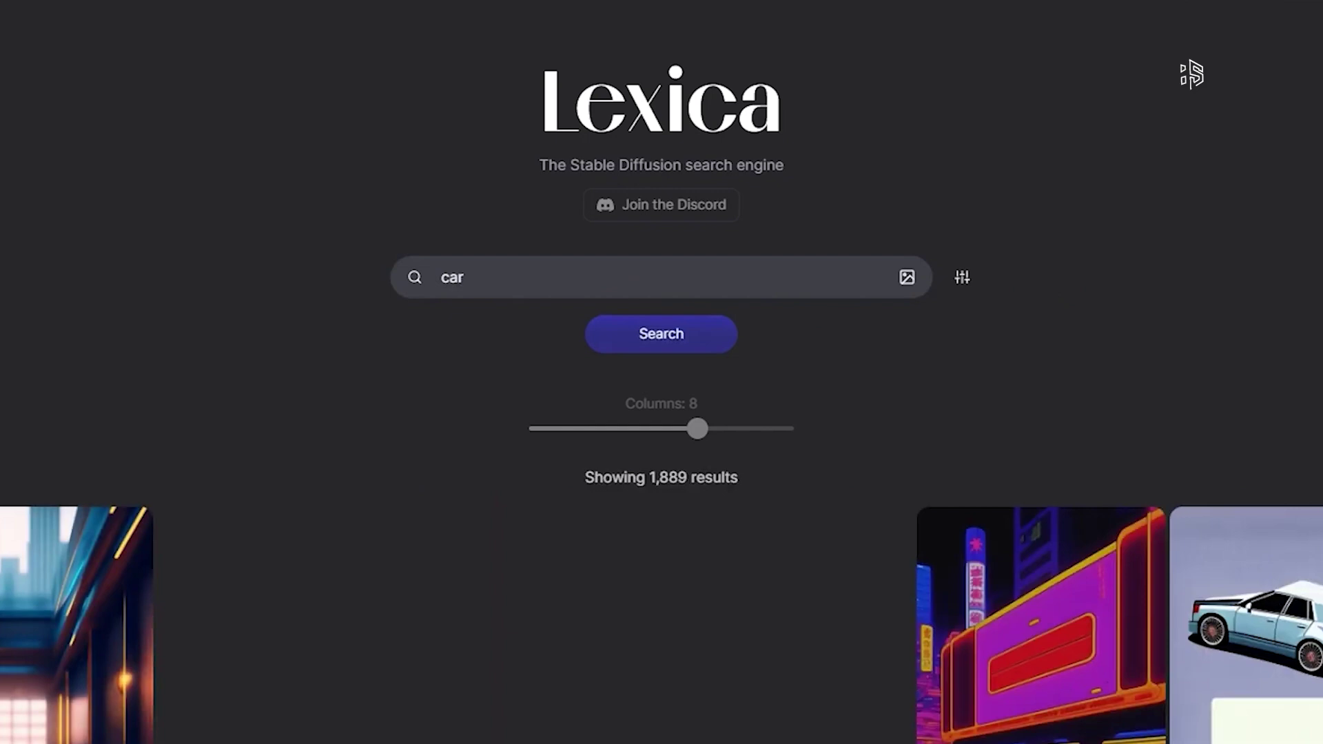
pyautogui.scroll(-3, 663, 517)
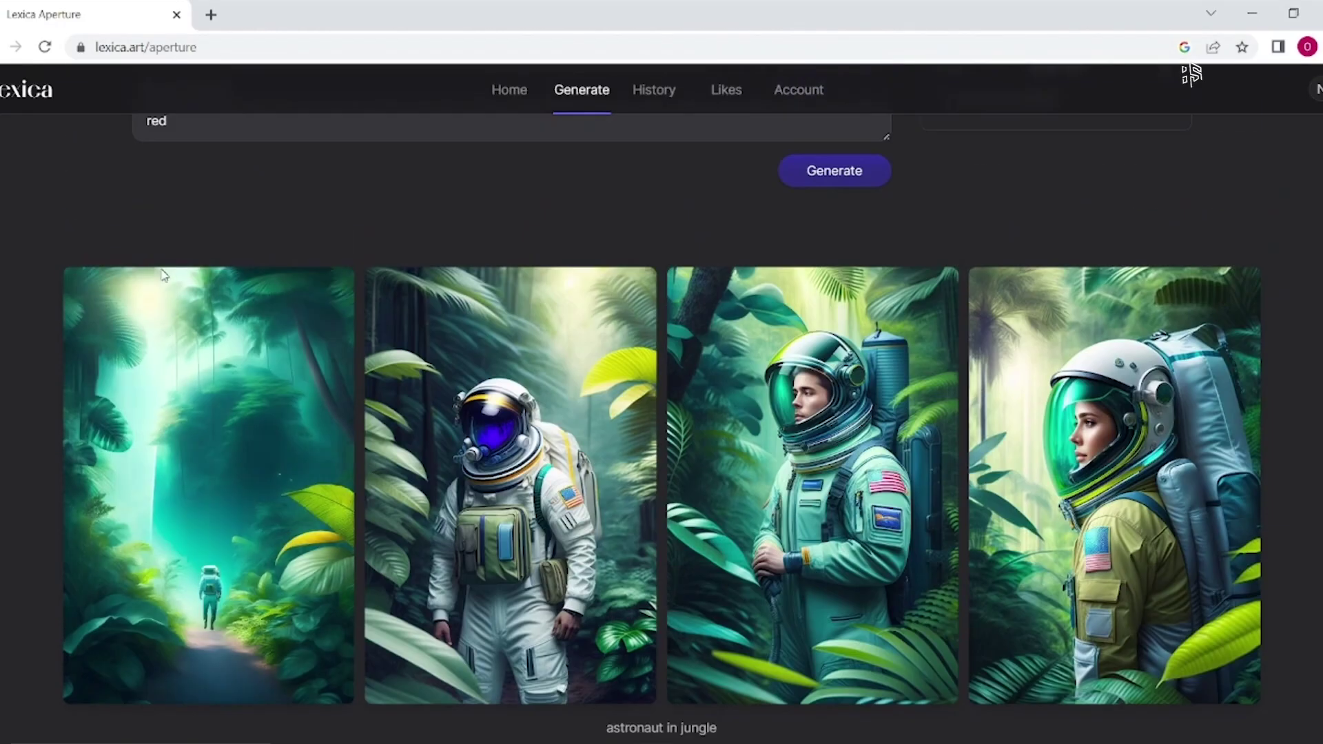
pyautogui.click(333, 240)
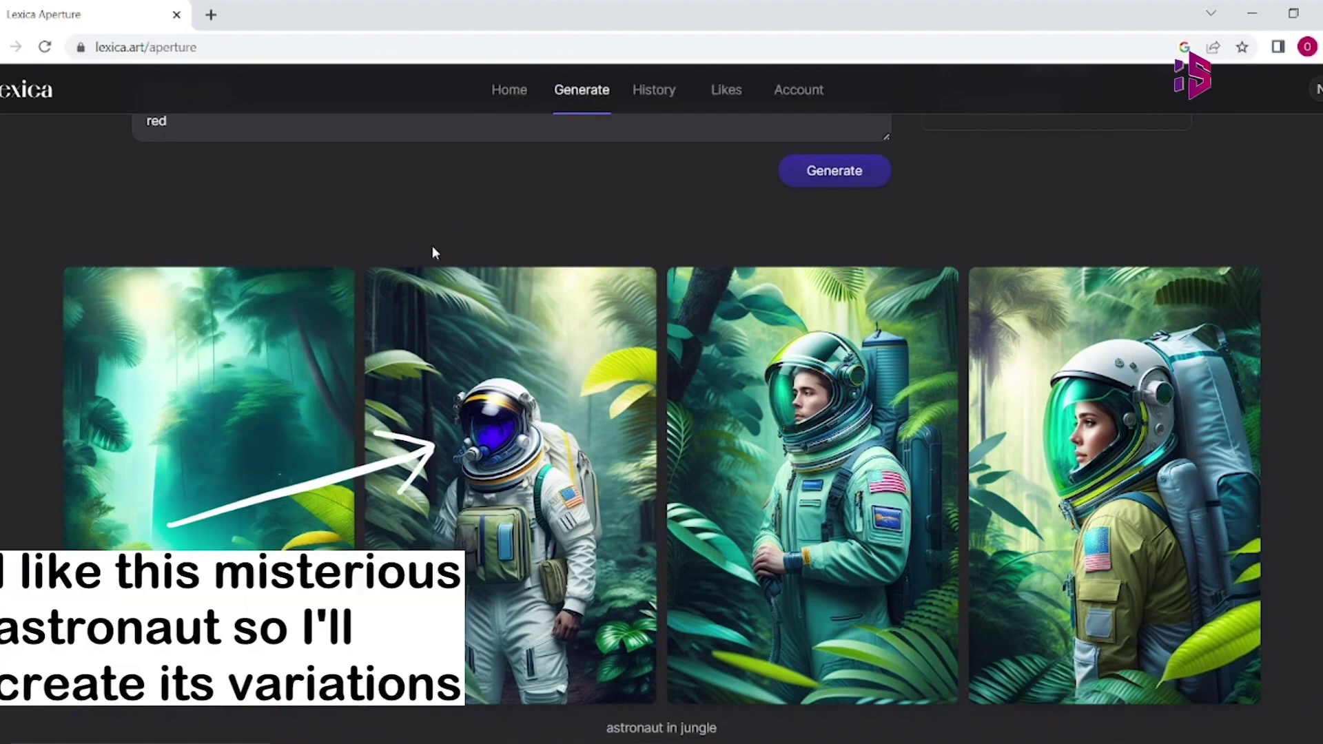
pyautogui.click(541, 239)
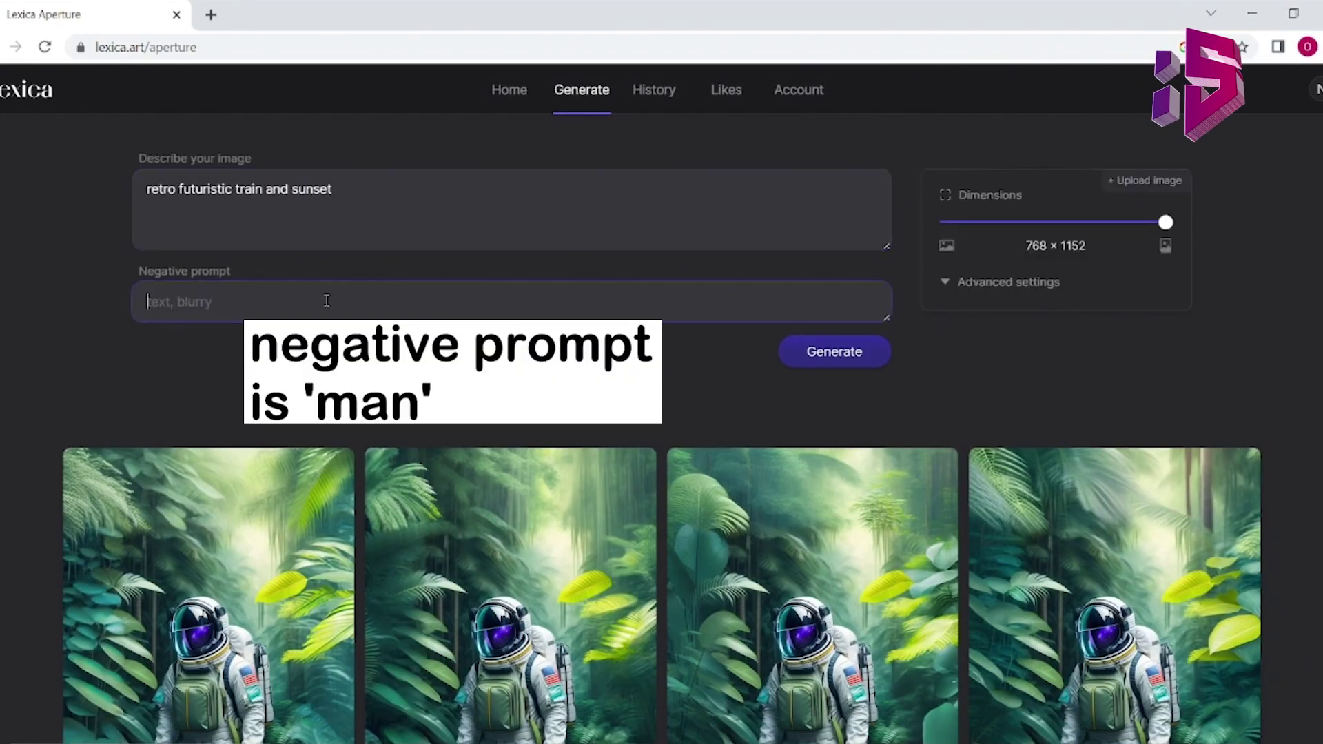
pyautogui.click(834, 351)
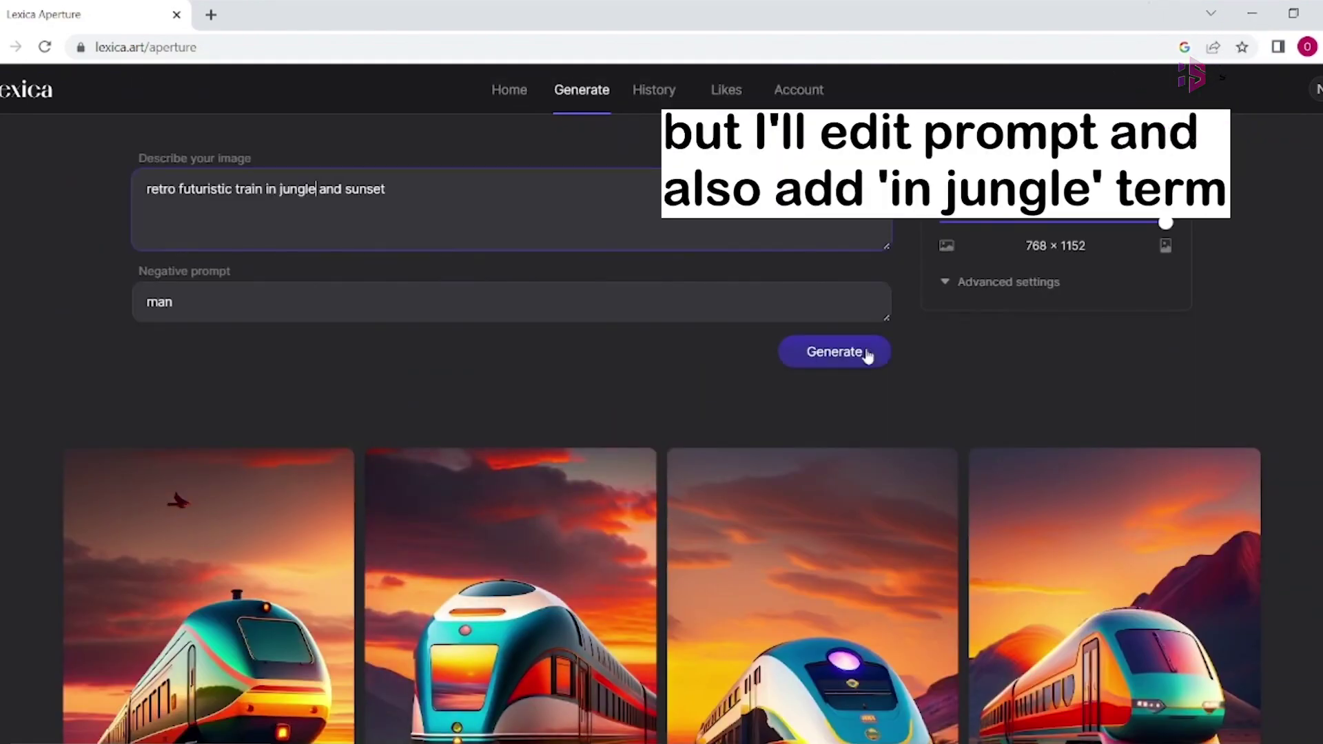
pyautogui.click(869, 354)
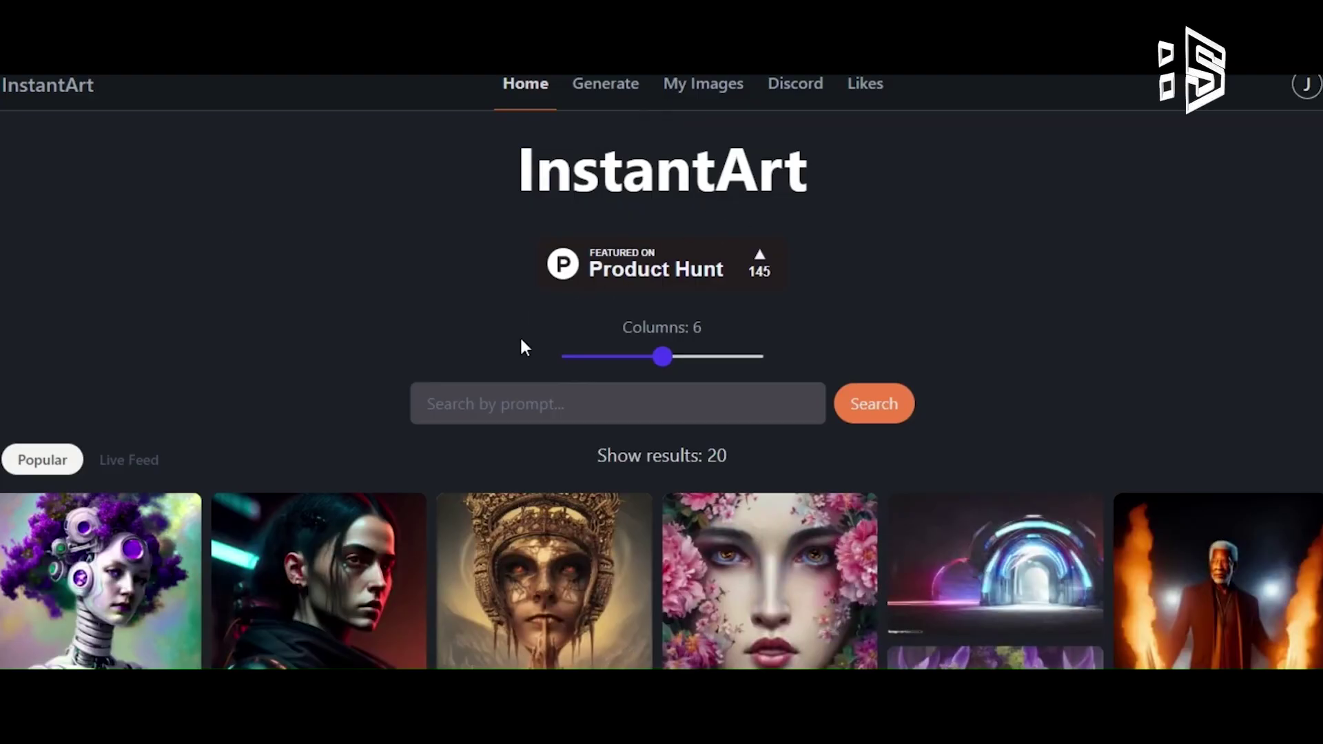
pyautogui.scroll(-3, 549, 398)
# Open the robotic goddess image's details, bring up its prompt copy options, and close it
pyautogui.click(103, 414)
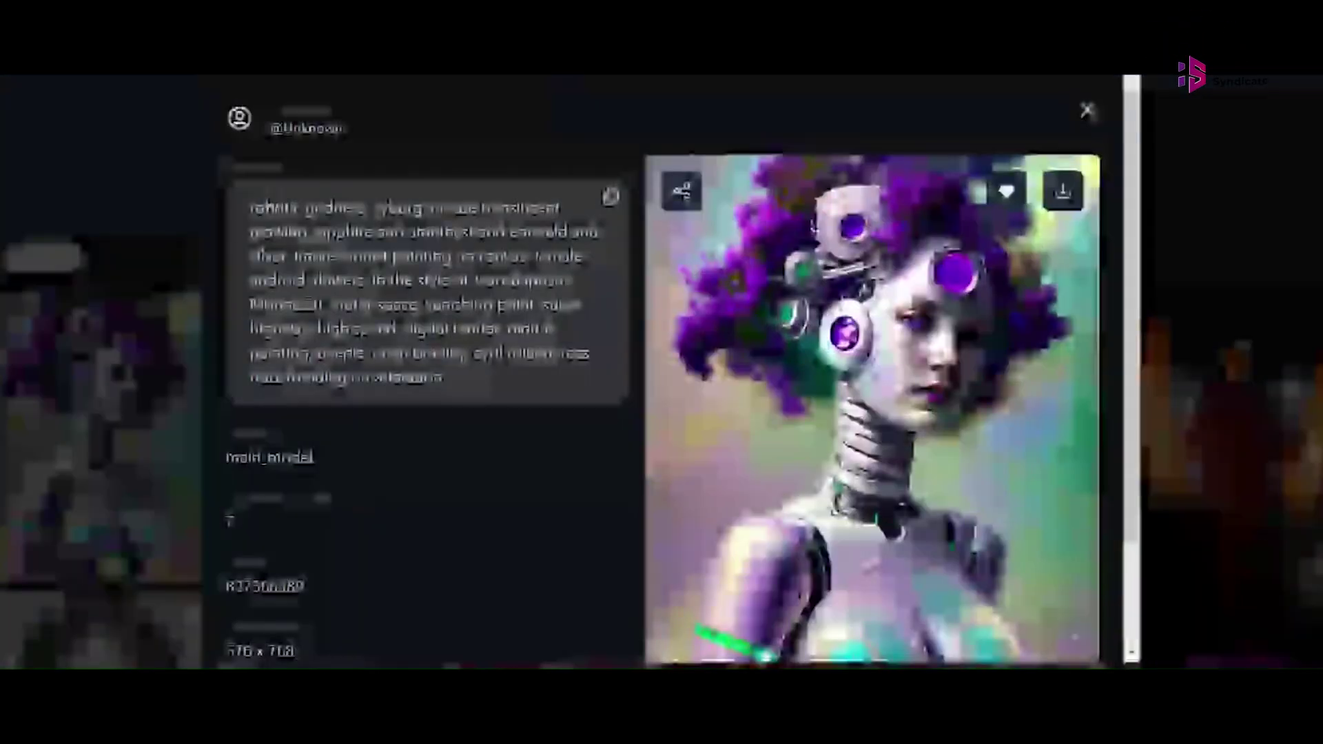
pyautogui.rightClick(501, 330)
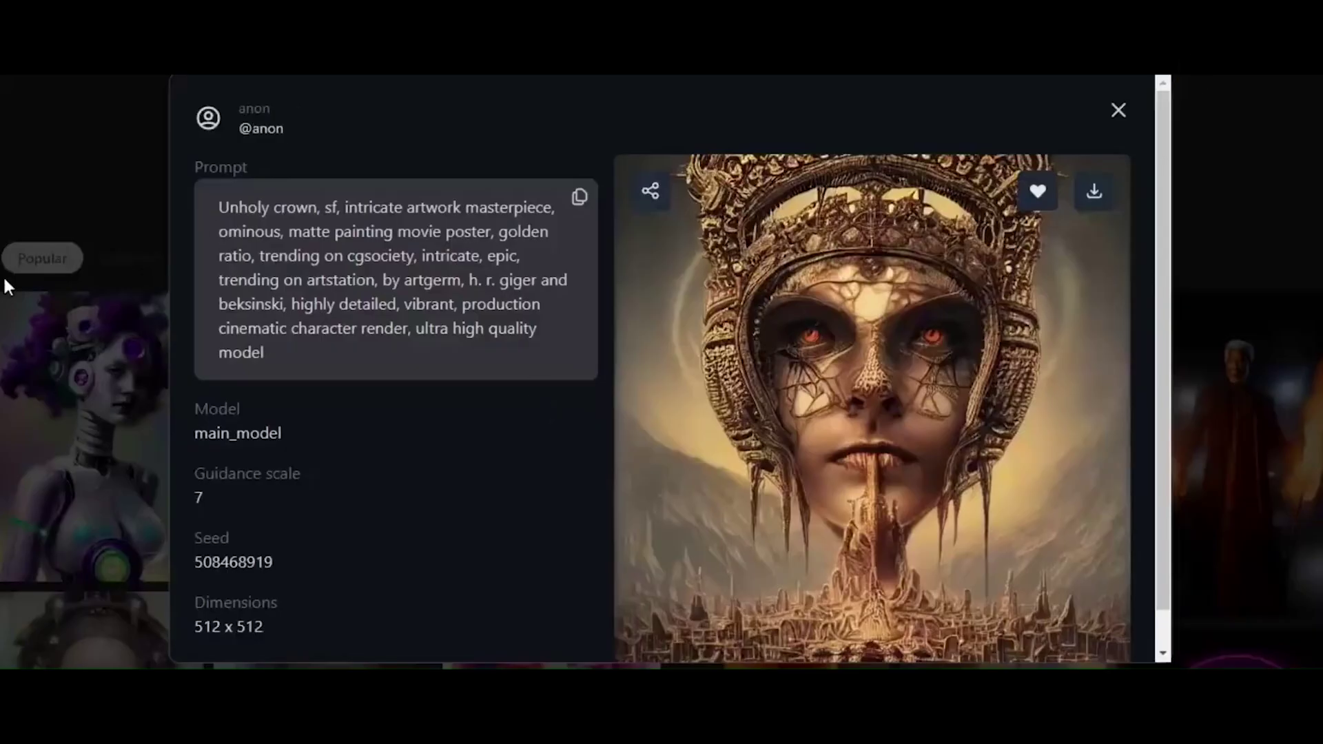
pyautogui.click(6, 286)
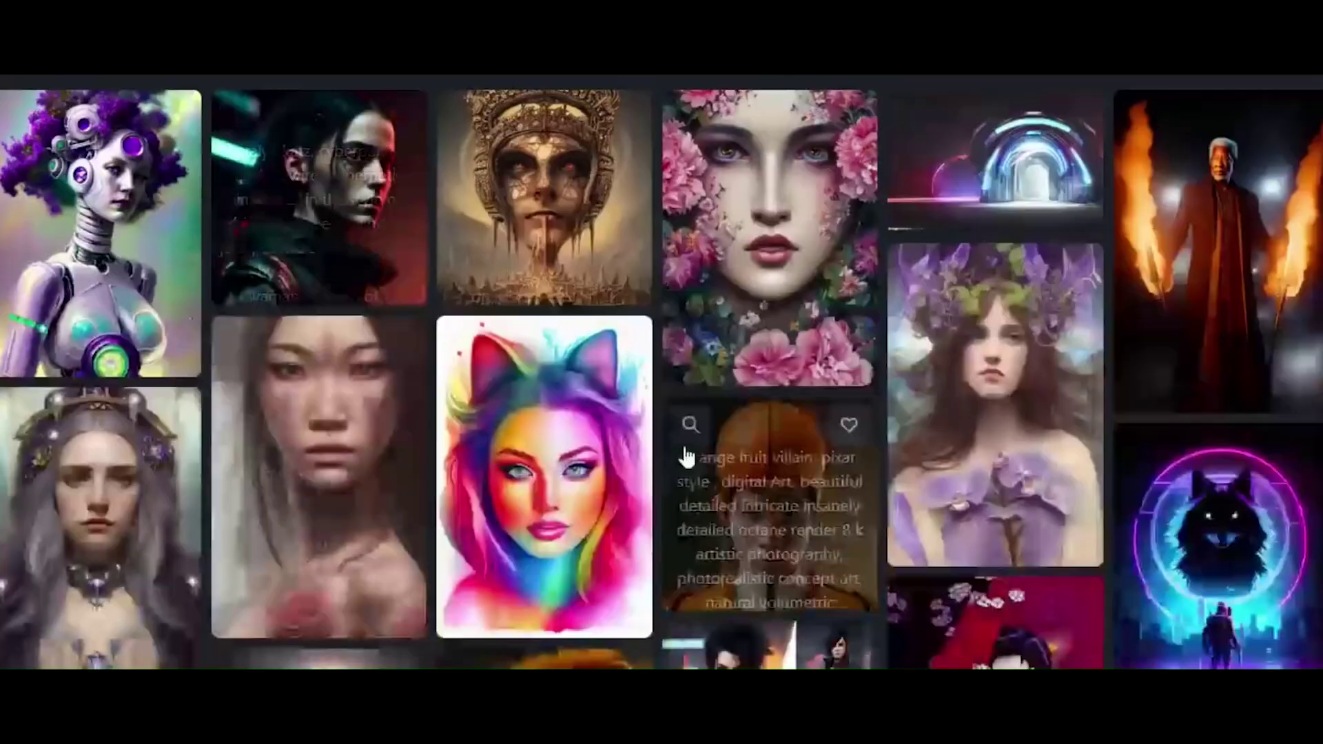
pyautogui.scroll(-5, 661, 414)
pyautogui.scroll(-5, 1174, 332)
pyautogui.scroll(10, 620, 414)
pyautogui.scroll(3, 219, 425)
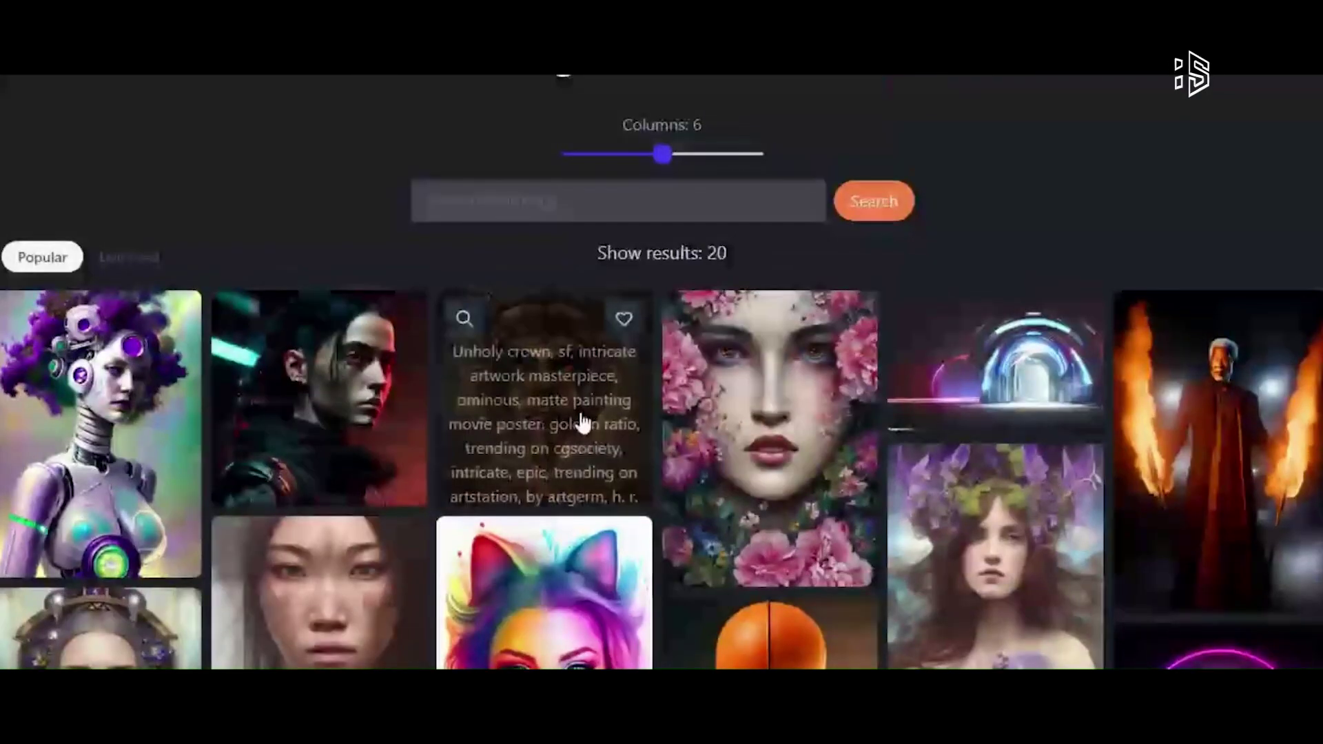
# Select and copy the prompt text from another gallery image
pyautogui.click(1225, 424)
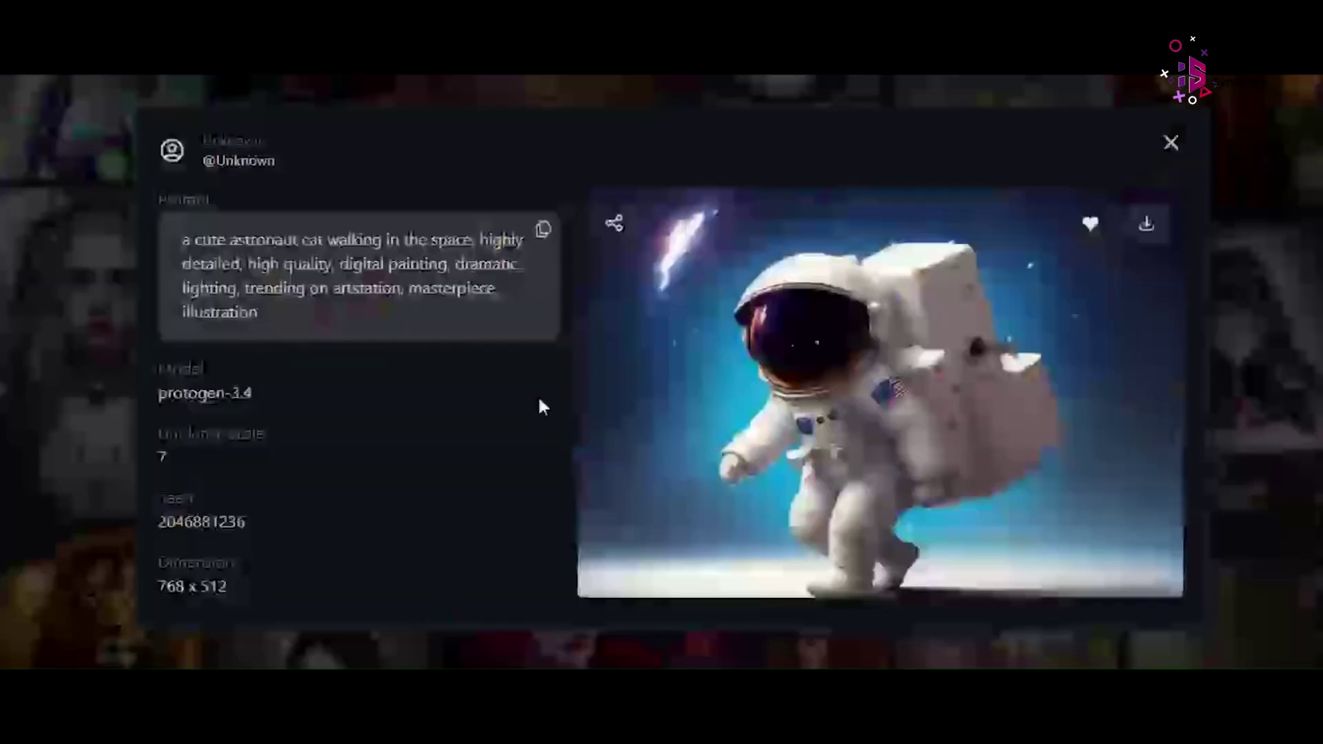
pyautogui.moveTo(184, 240); pyautogui.dragTo(259, 312)
pyautogui.rightClick(256, 280)
pyautogui.click(285, 293)
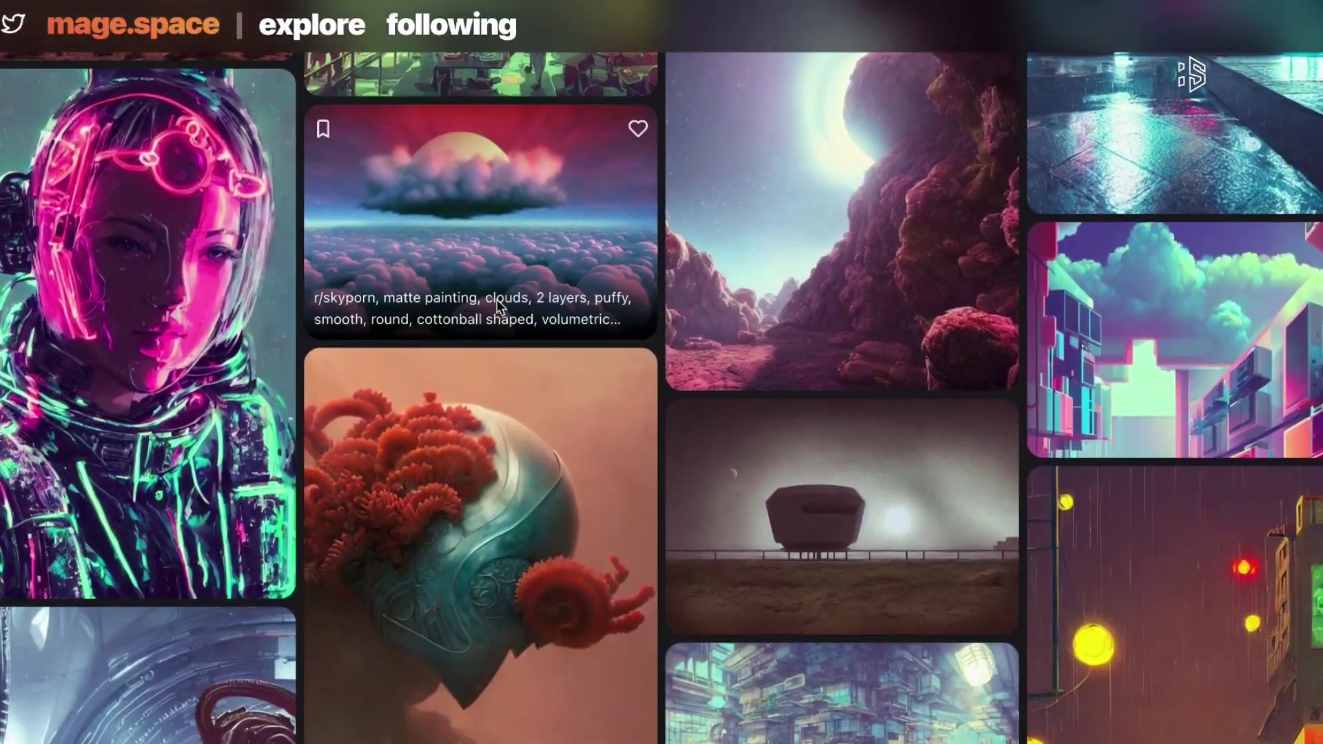
pyautogui.scroll(-5, 496, 305)
pyautogui.scroll(-5, 496, 306)
pyautogui.scroll(-5, 496, 306)
pyautogui.scroll(-5, 496, 304)
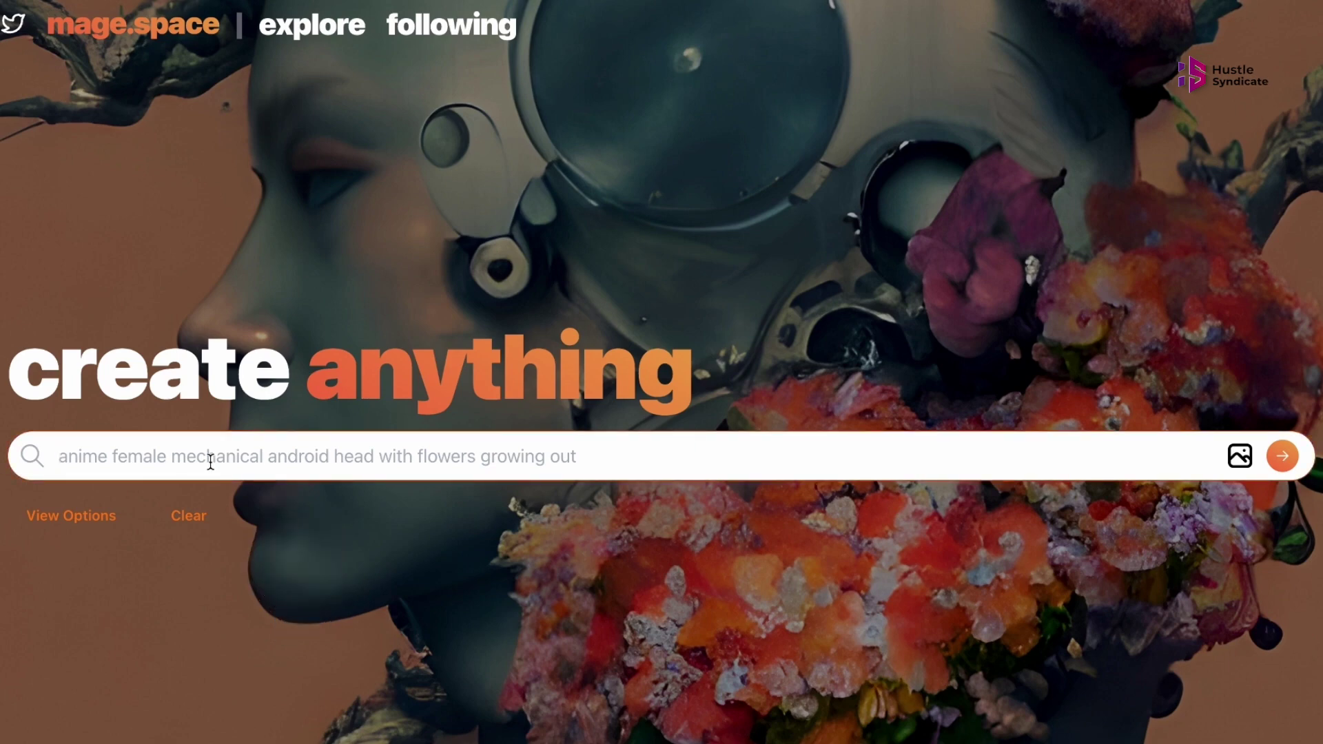
# Reveal the generation settings and switch the model to Stable Diffusion v2.1
pyautogui.click(70, 516)
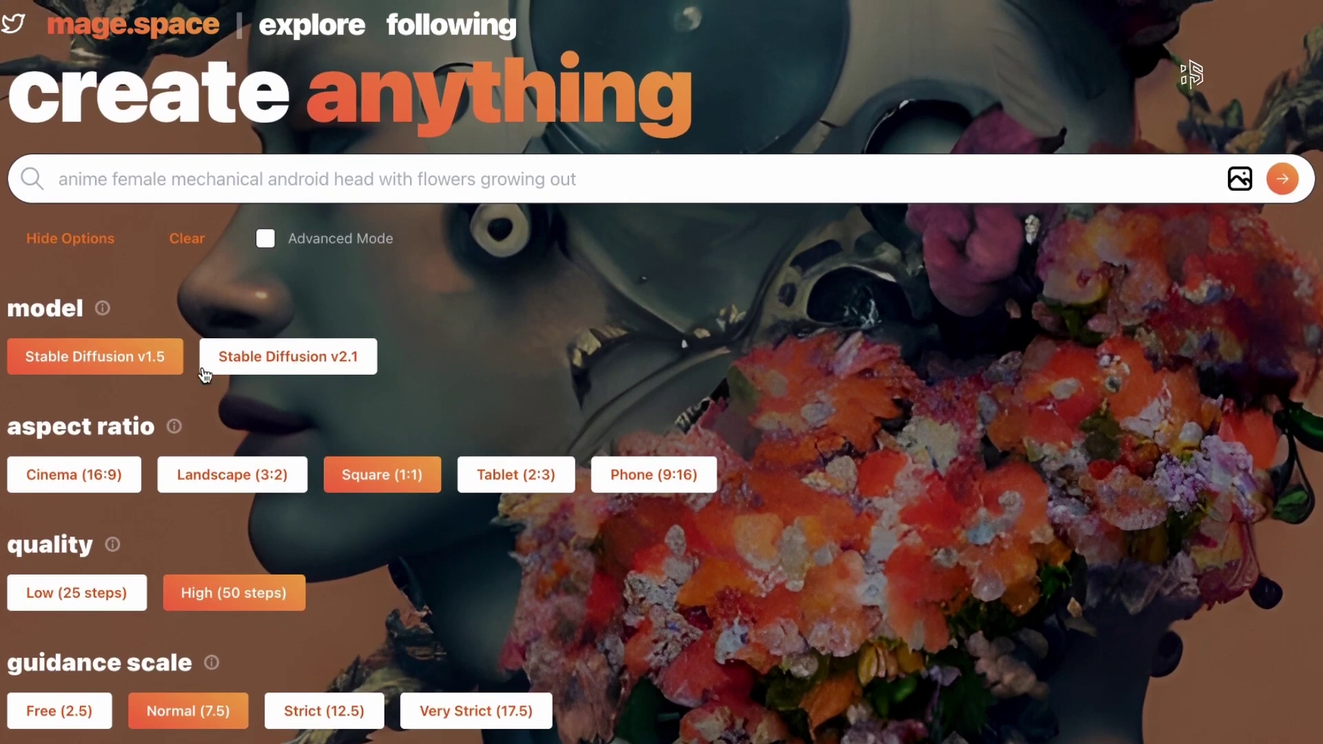
pyautogui.click(235, 357)
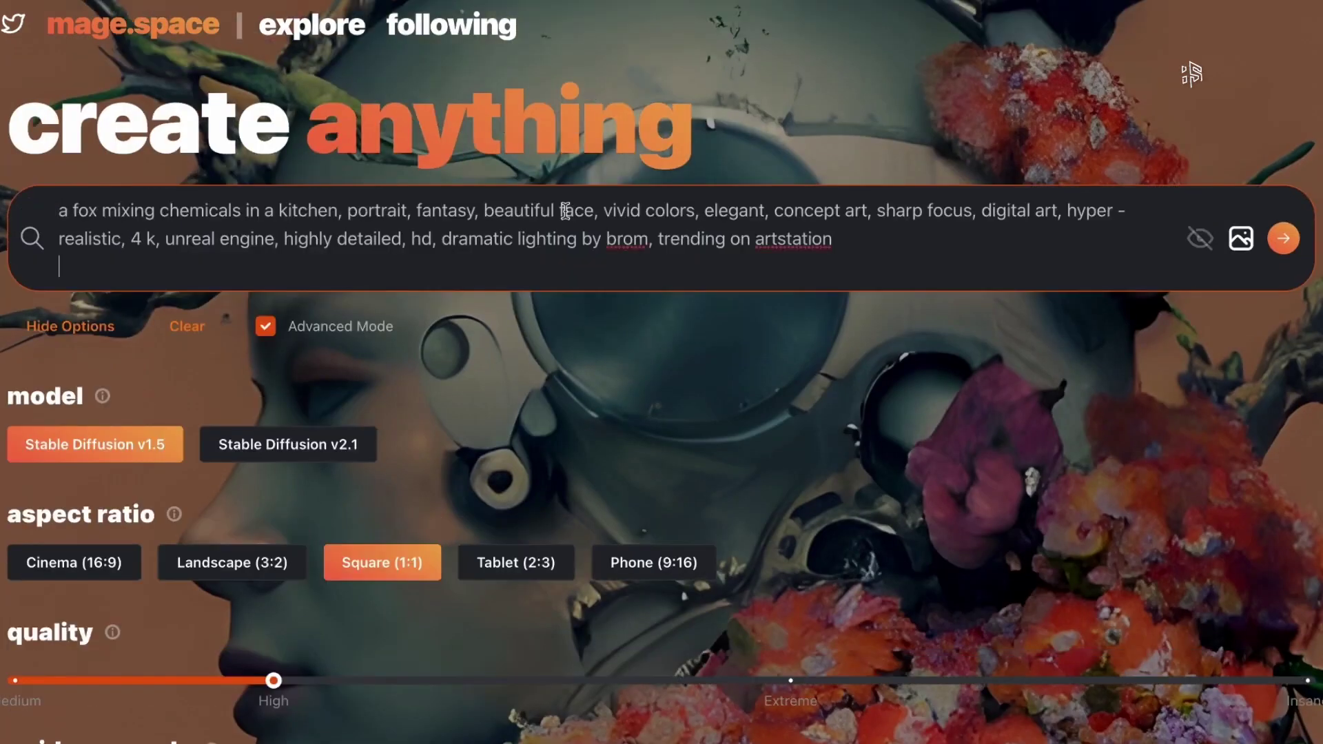
pyautogui.scroll(10, 662, 413)
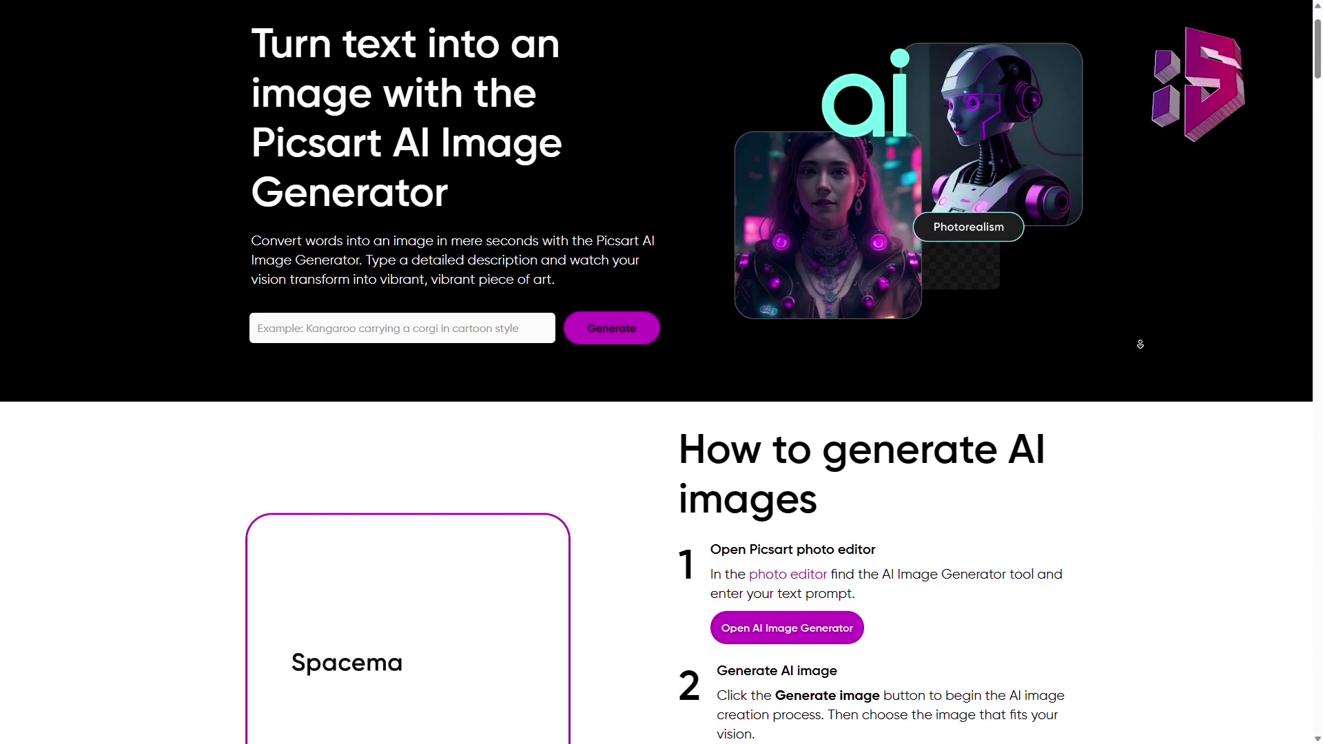
pyautogui.scroll(-2, 1139, 343)
pyautogui.scroll(-2, 1140, 344)
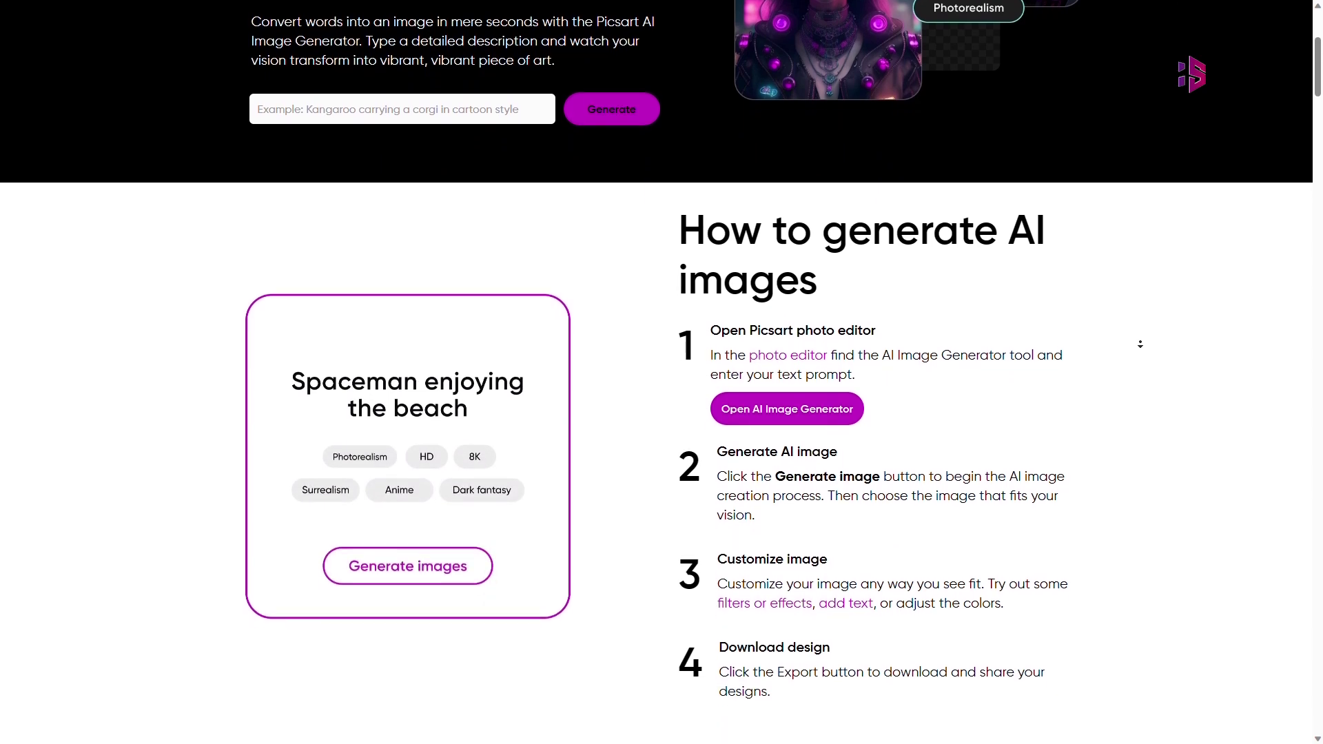
pyautogui.scroll(-2, 1140, 342)
pyautogui.scroll(-2, 1139, 342)
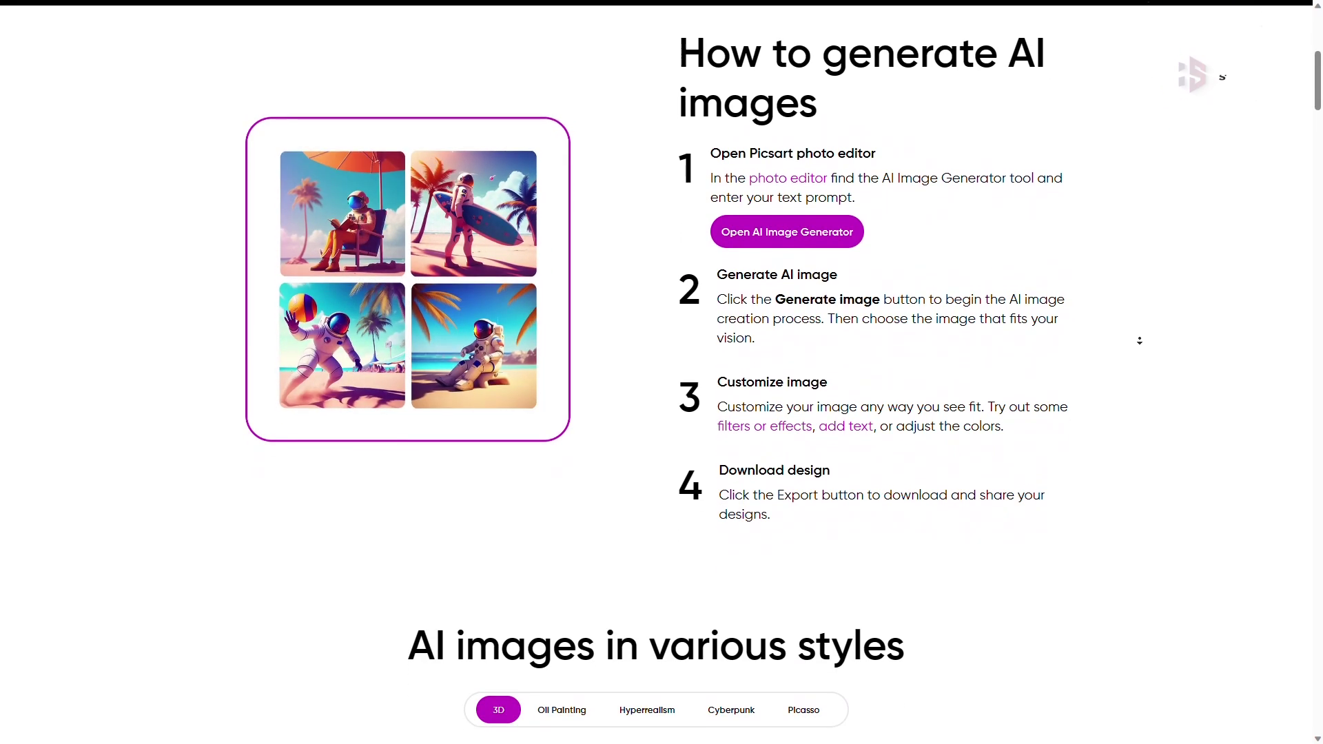
pyautogui.scroll(-2, 1140, 341)
pyautogui.scroll(-2, 1140, 341)
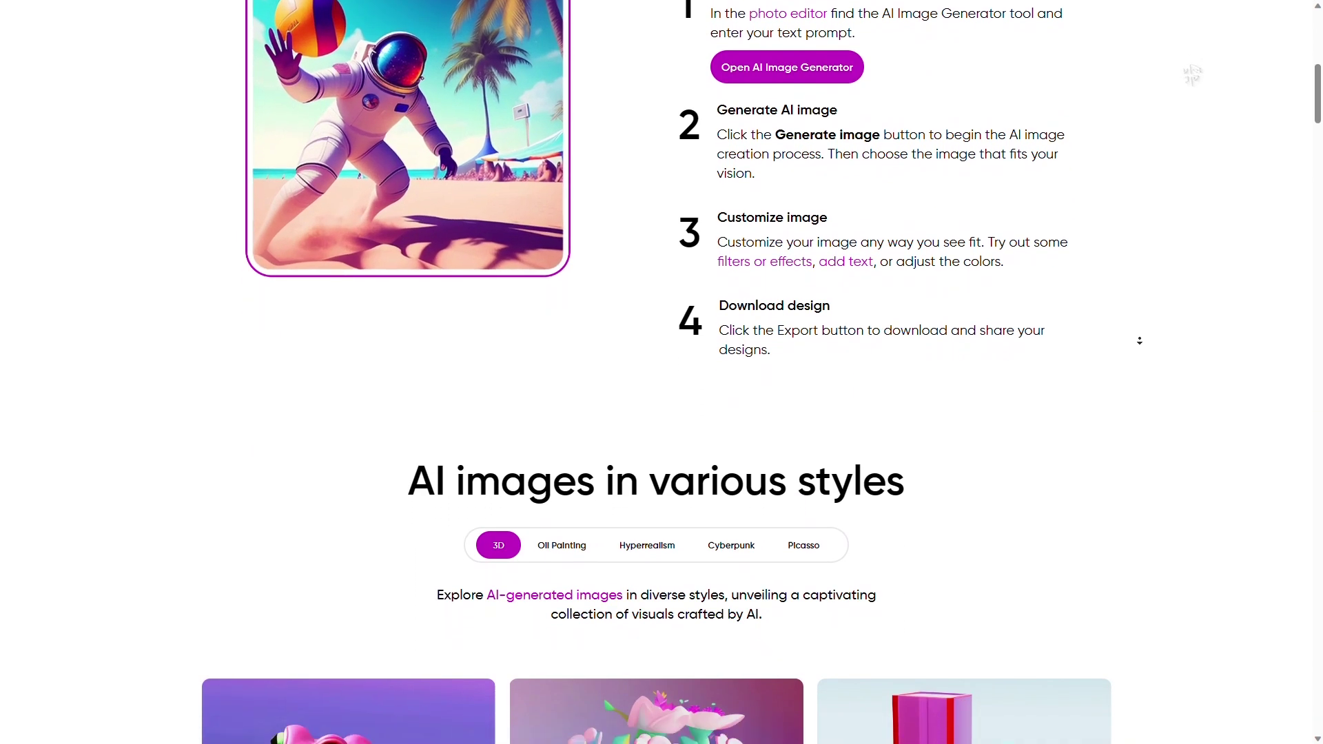
pyautogui.scroll(-2, 1141, 341)
pyautogui.scroll(-2, 1141, 341)
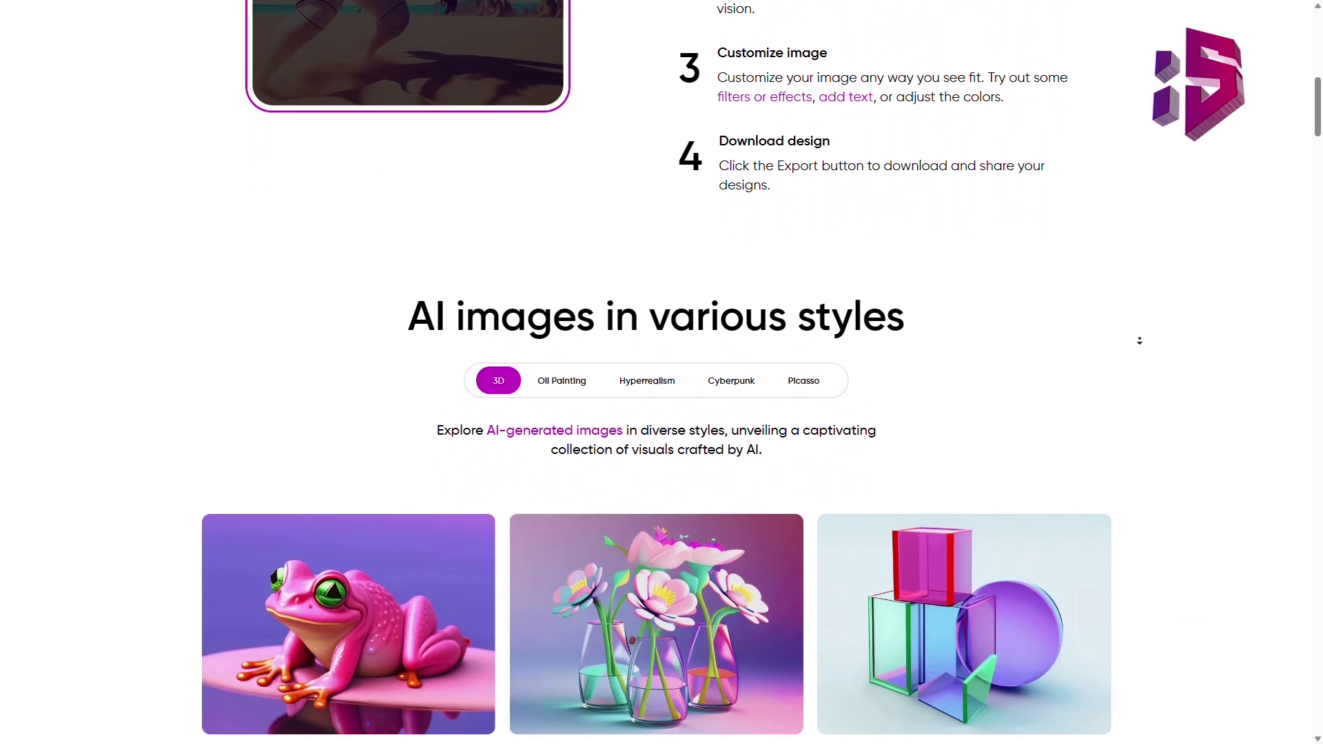
pyautogui.scroll(-2, 1140, 341)
pyautogui.scroll(-2, 1139, 341)
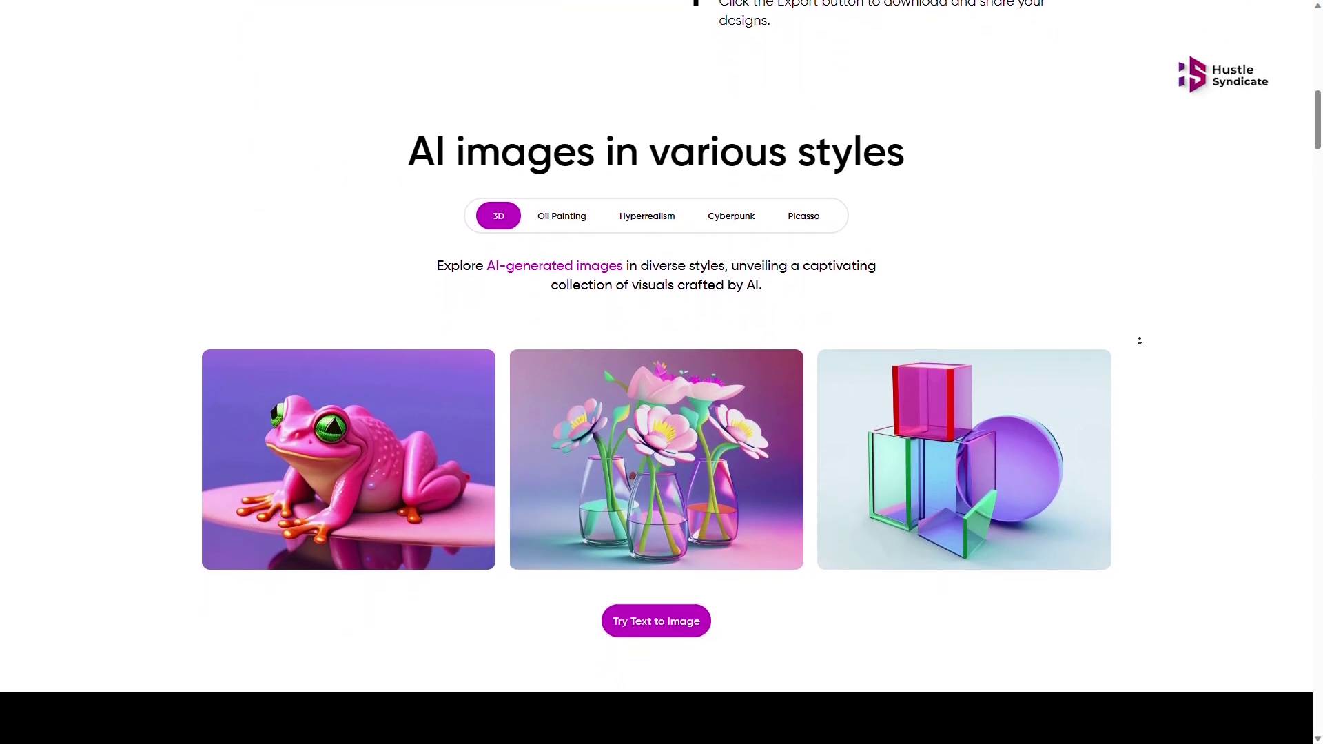
# Show the Oil Painting, Hyperrealism, Cyberpunk and Picasso example galleries in turn
pyautogui.click(576, 212)
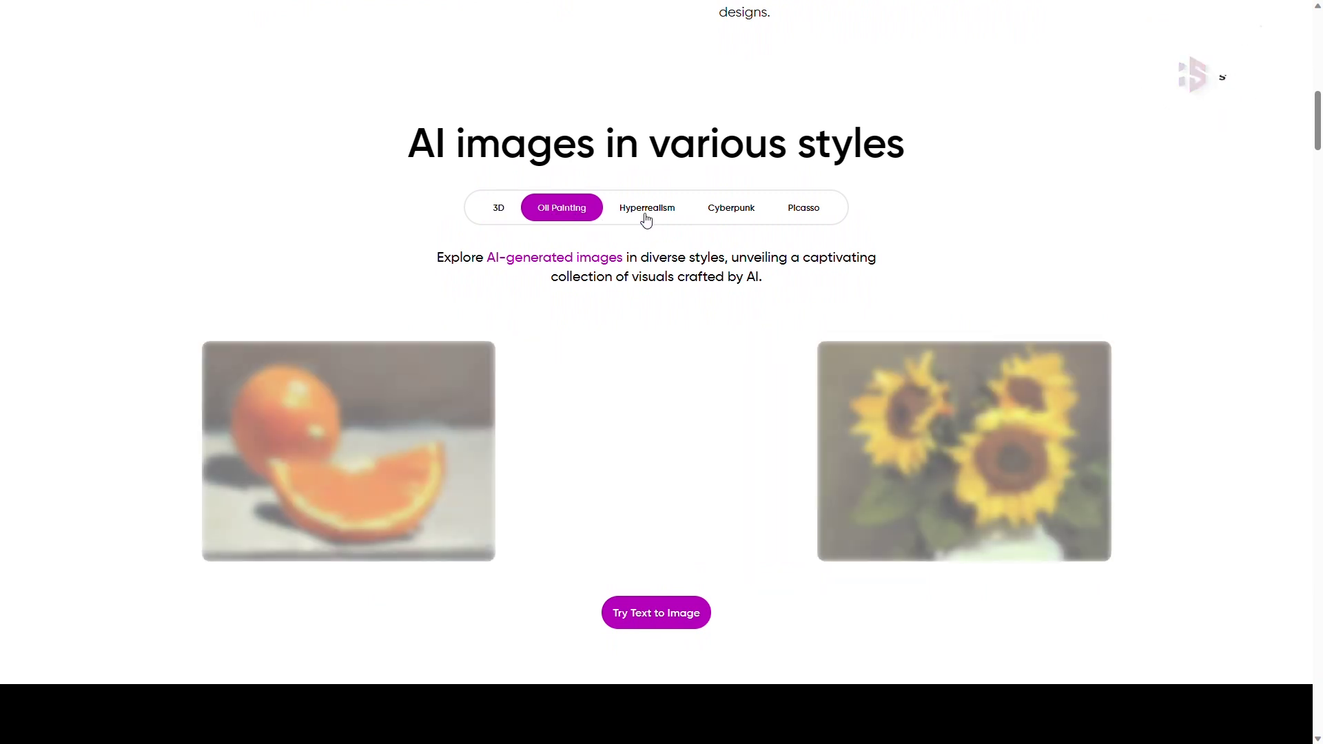
pyautogui.click(650, 218)
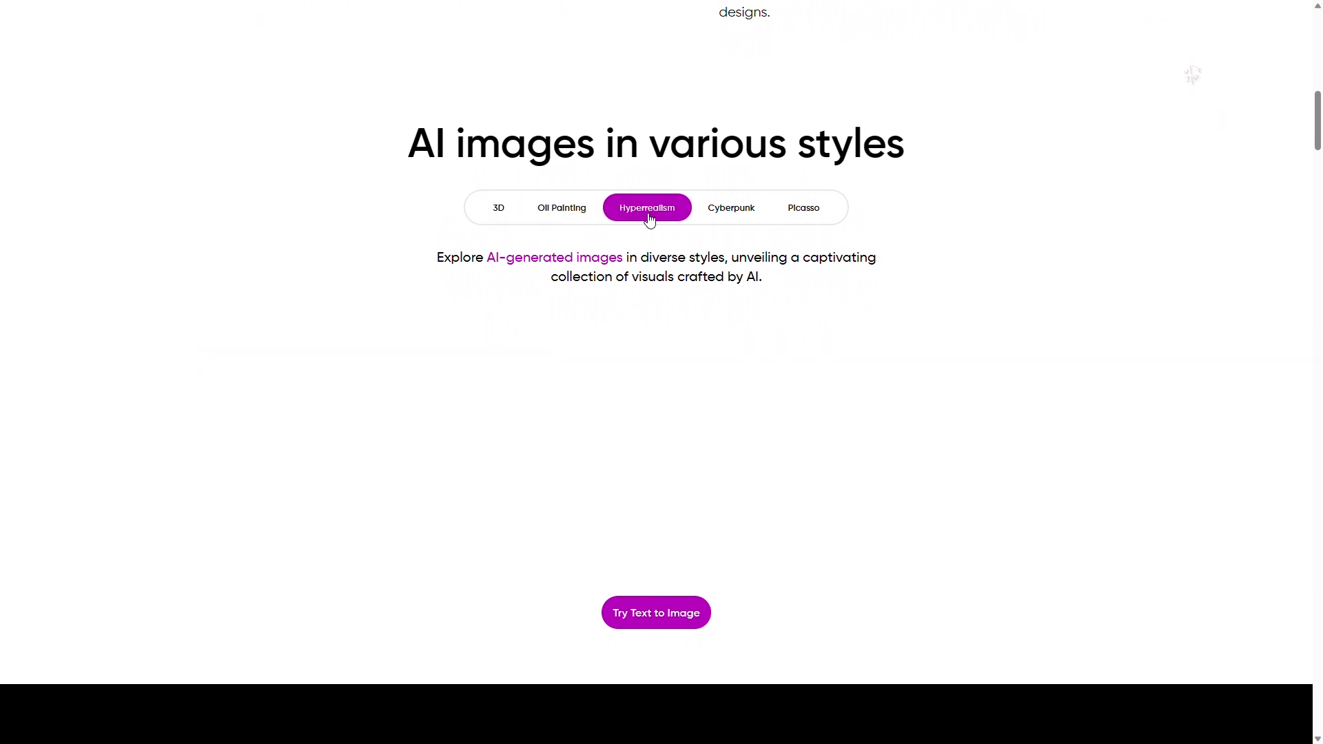
pyautogui.click(740, 220)
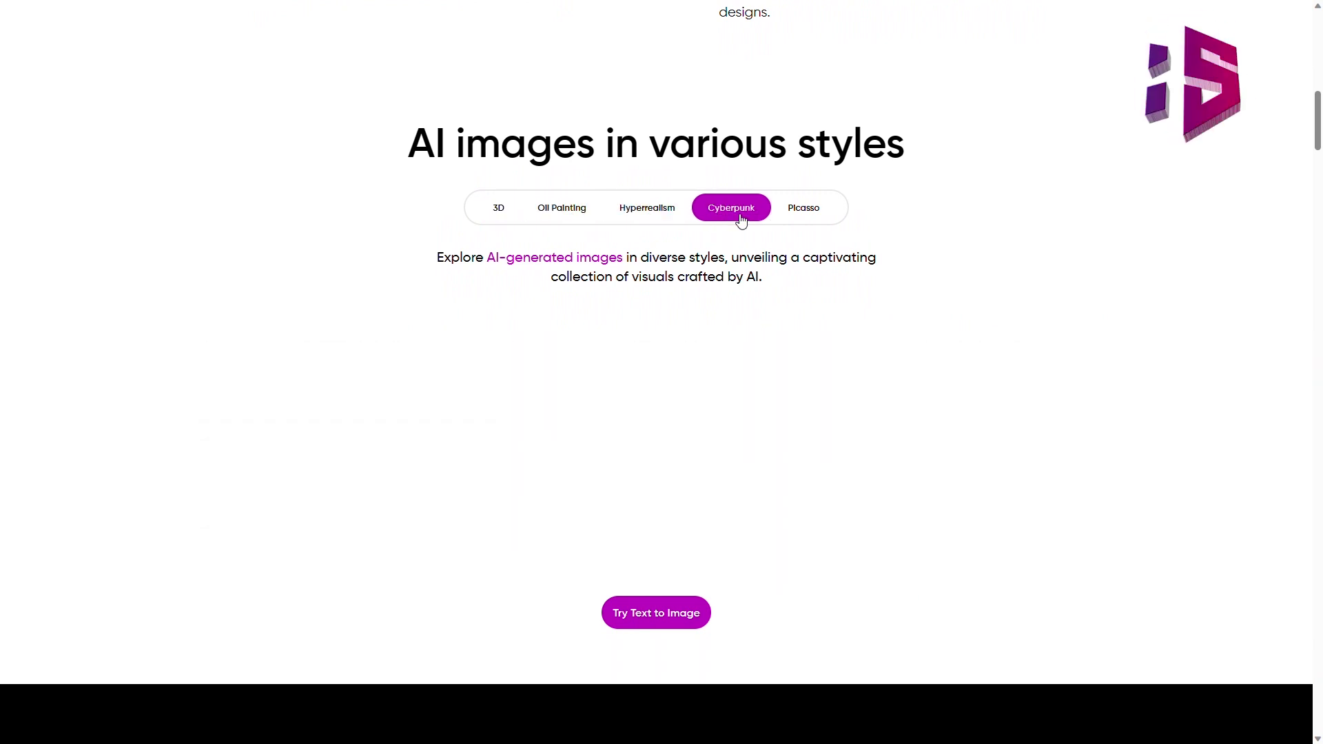
pyautogui.click(804, 220)
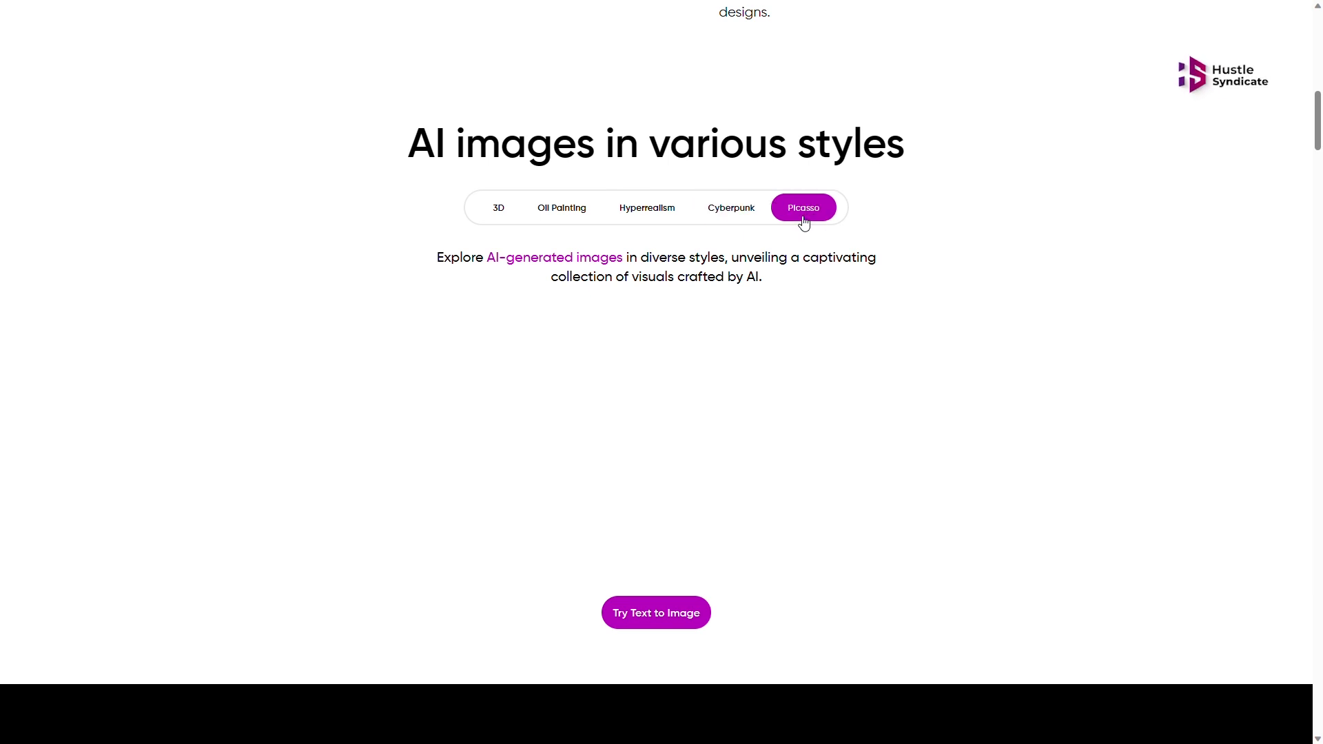
pyautogui.scroll(-3, 1089, 278)
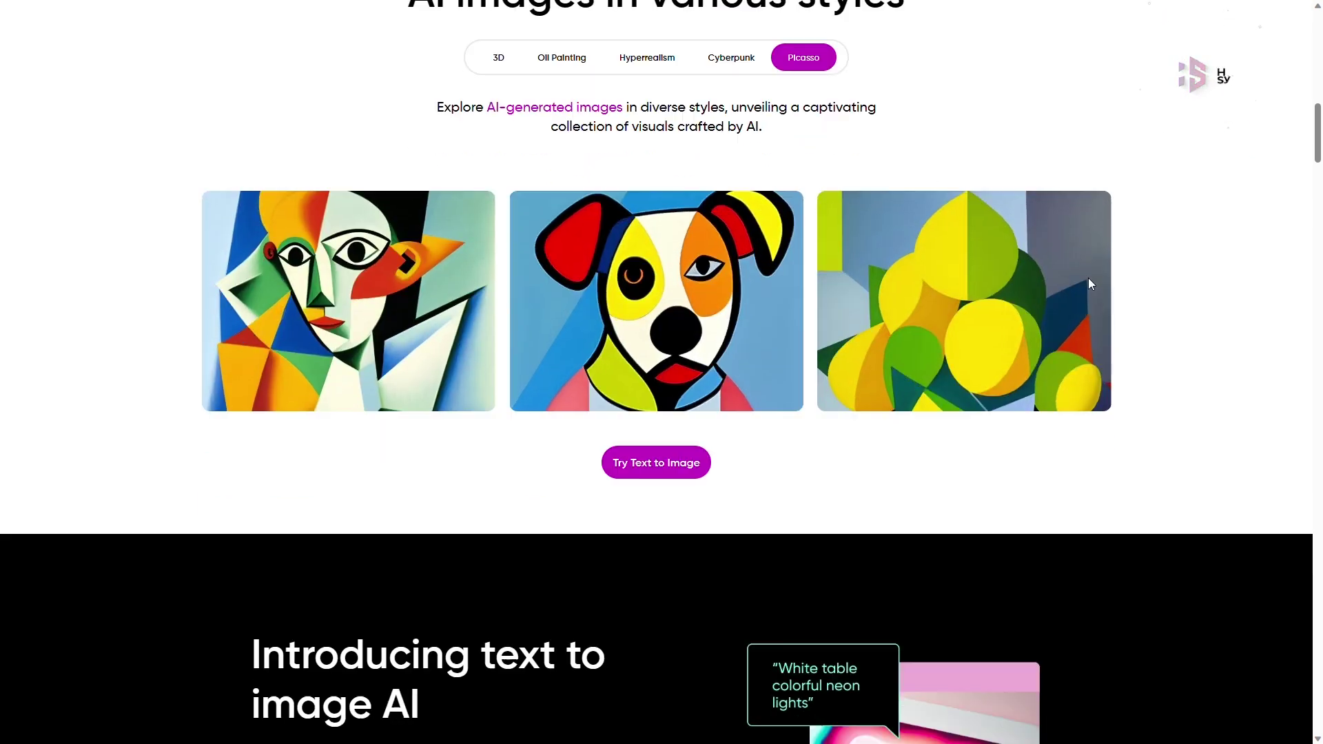
pyautogui.scroll(-2, 1088, 279)
pyautogui.scroll(-3, 1089, 278)
pyautogui.scroll(-2, 1088, 277)
pyautogui.scroll(-2, 1088, 277)
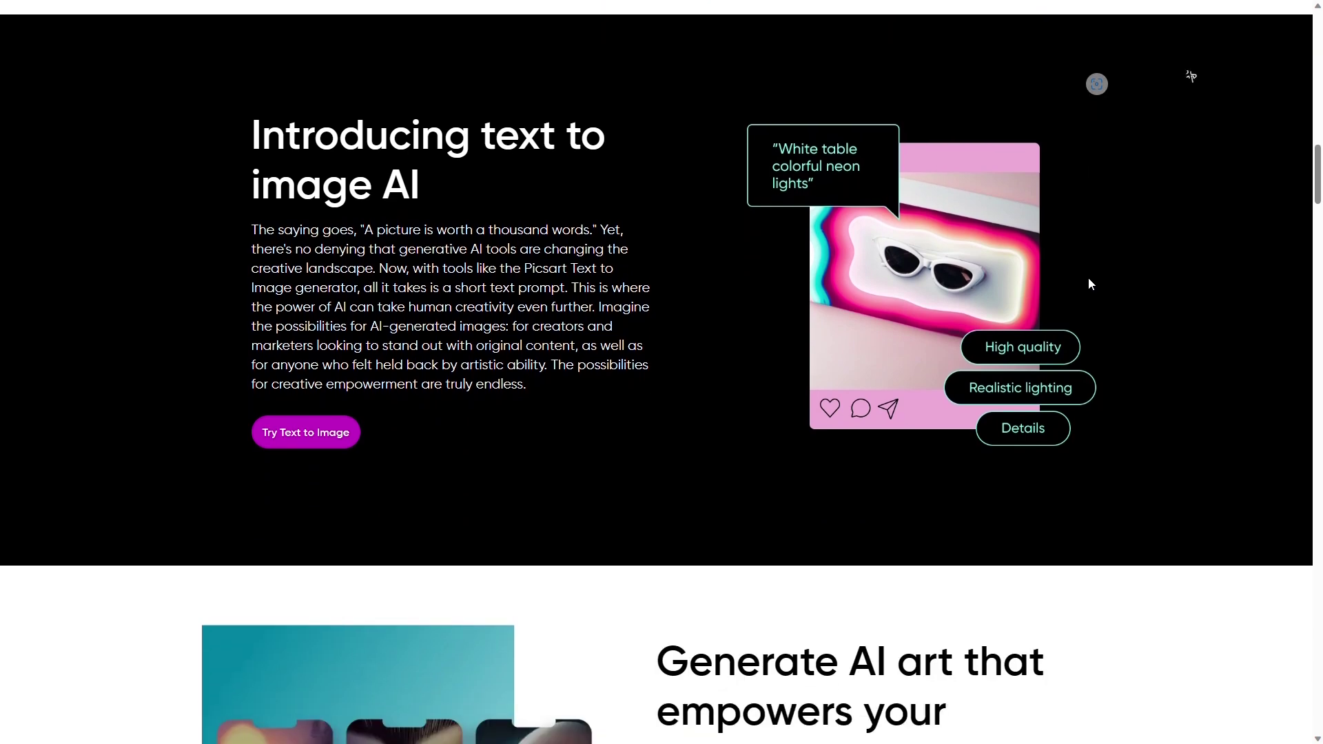
pyautogui.scroll(-2, 1089, 277)
pyautogui.scroll(-2, 1089, 277)
pyautogui.scroll(-2, 1089, 285)
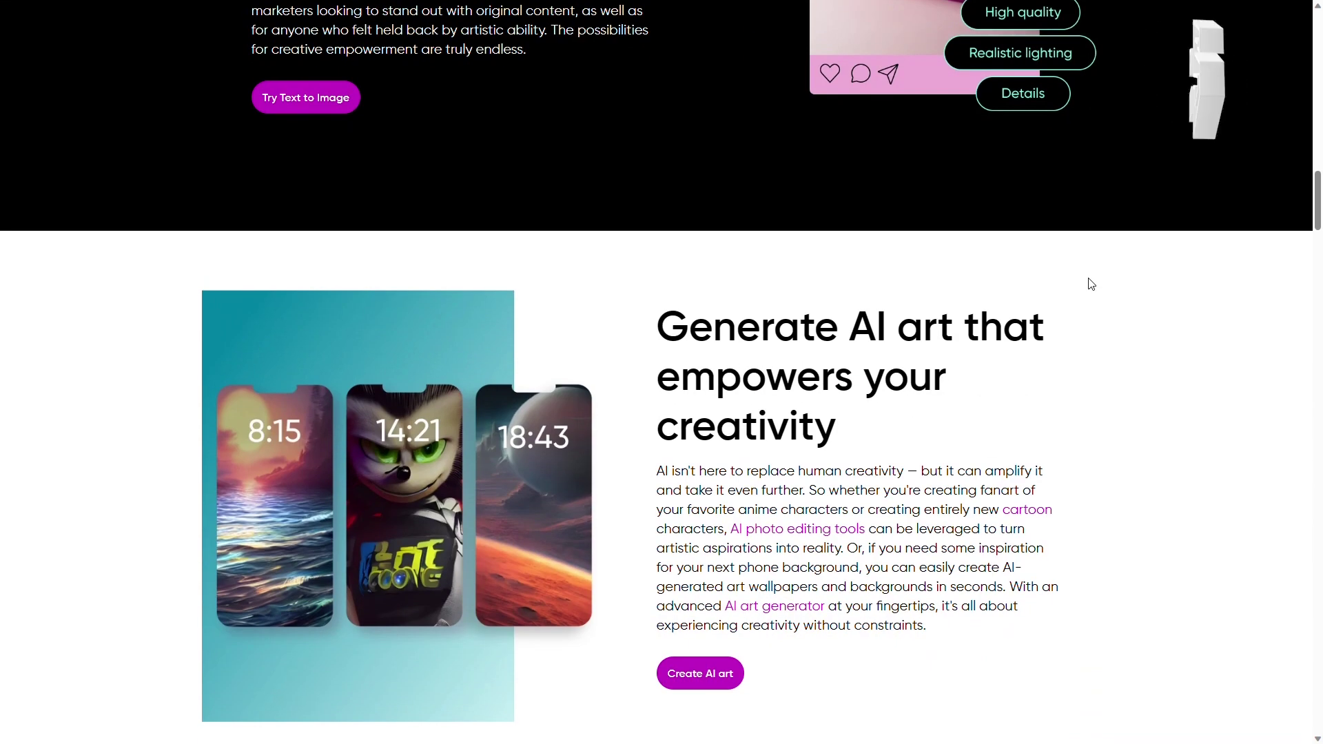
pyautogui.scroll(-2, 1089, 284)
pyautogui.scroll(-2, 1088, 285)
pyautogui.scroll(-2, 1089, 285)
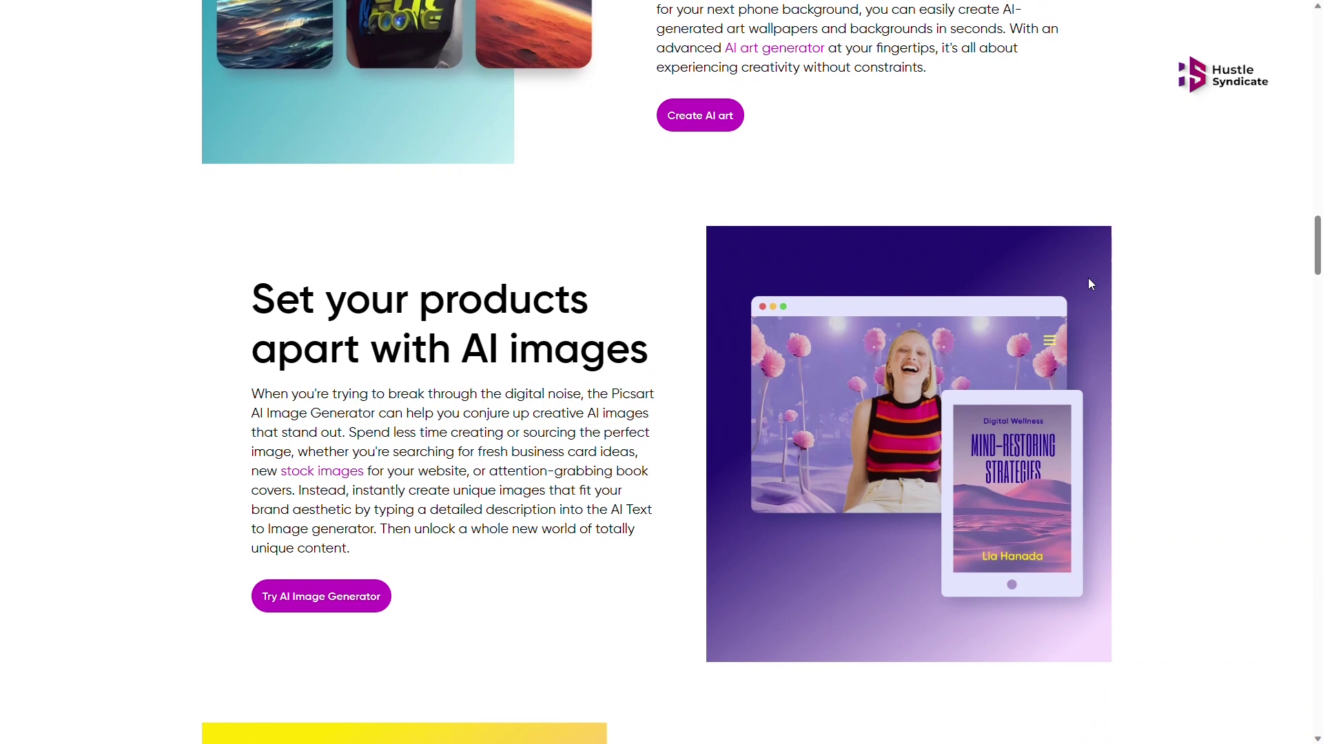
pyautogui.scroll(-3, 1088, 278)
pyautogui.scroll(-3, 1089, 277)
pyautogui.scroll(-3, 1089, 278)
pyautogui.scroll(-3, 1088, 278)
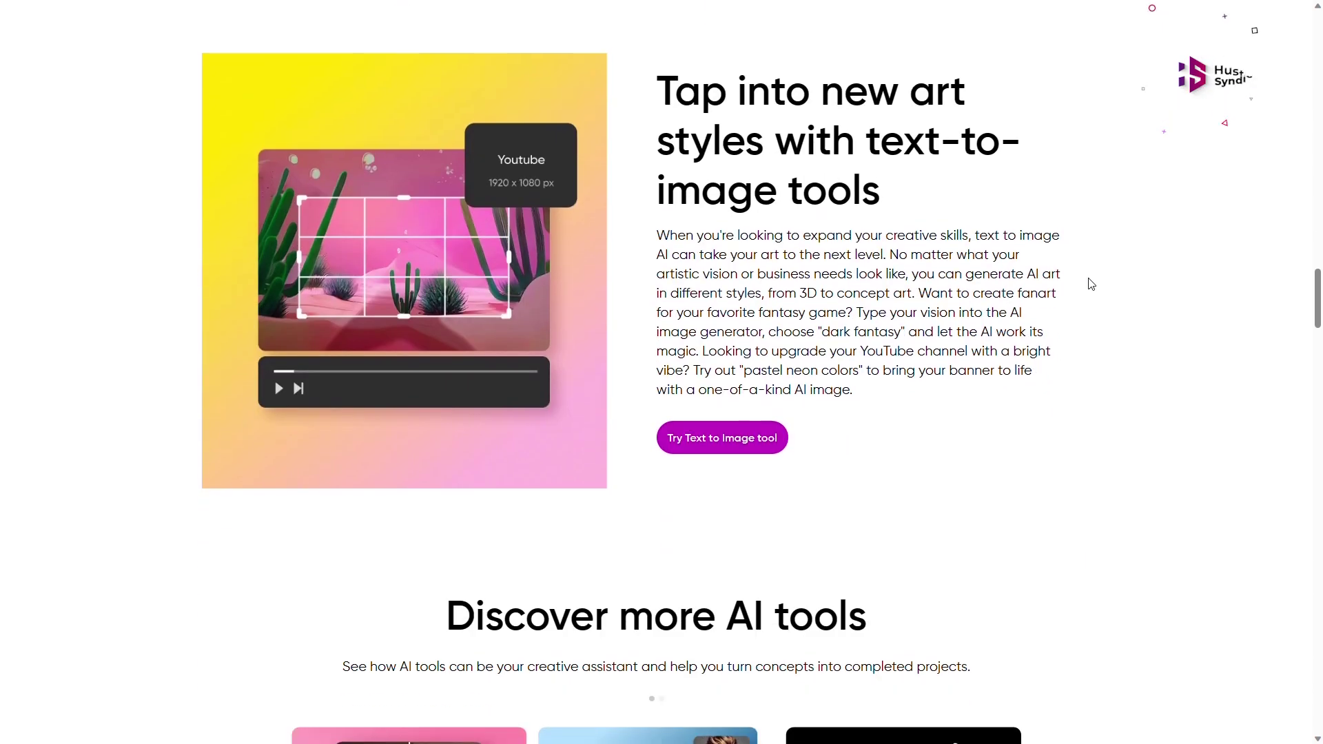
pyautogui.scroll(-3, 1089, 282)
pyautogui.scroll(-3, 1088, 282)
pyautogui.scroll(-3, 1089, 282)
pyautogui.scroll(-2, 1088, 283)
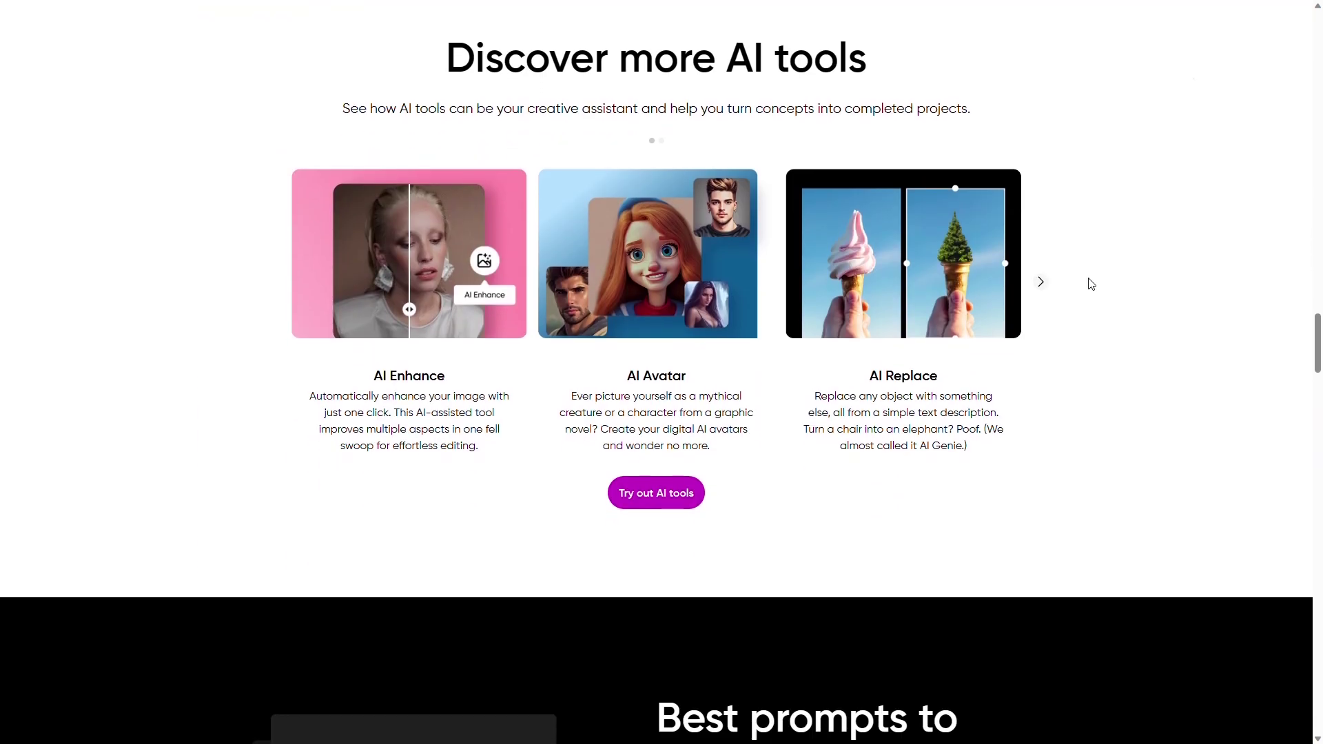
pyautogui.scroll(-5, 1089, 282)
pyautogui.scroll(-4, 1089, 282)
pyautogui.scroll(-1, 1088, 282)
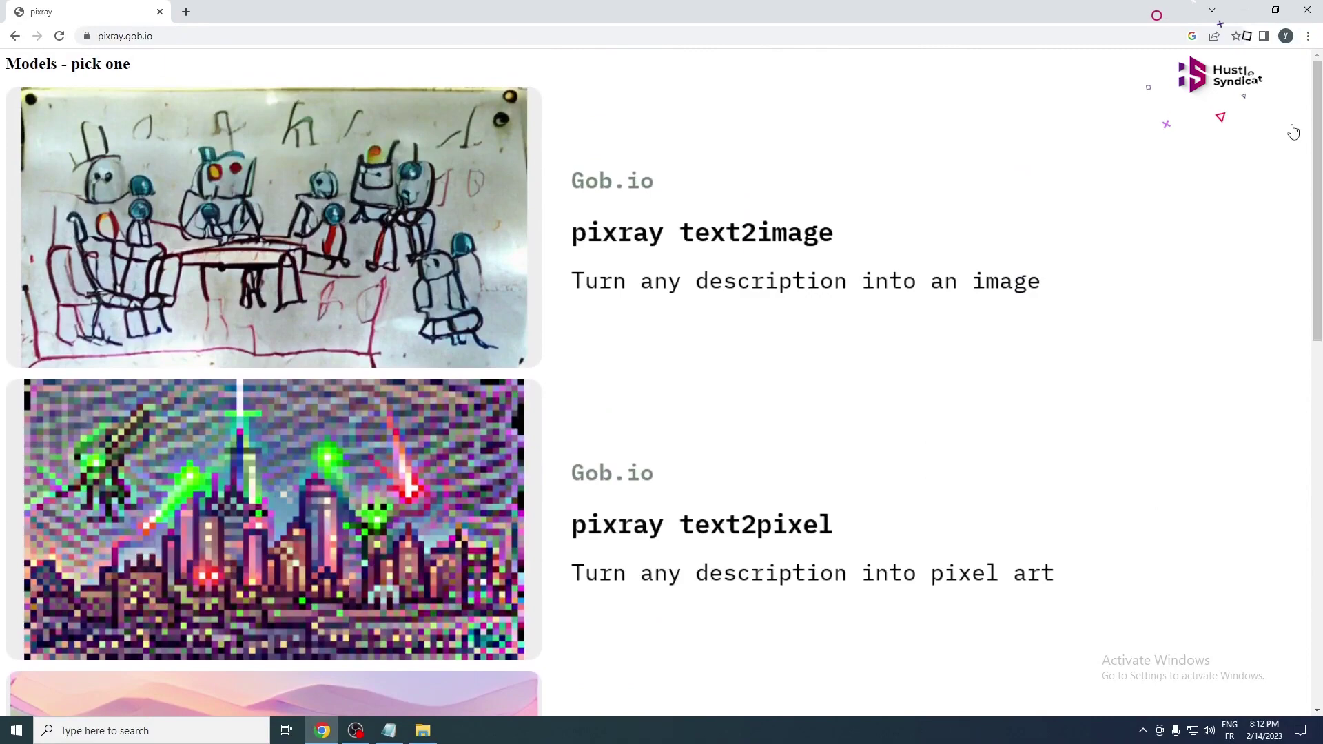
pyautogui.scroll(-8, 1250, 464)
pyautogui.scroll(8, 1178, 223)
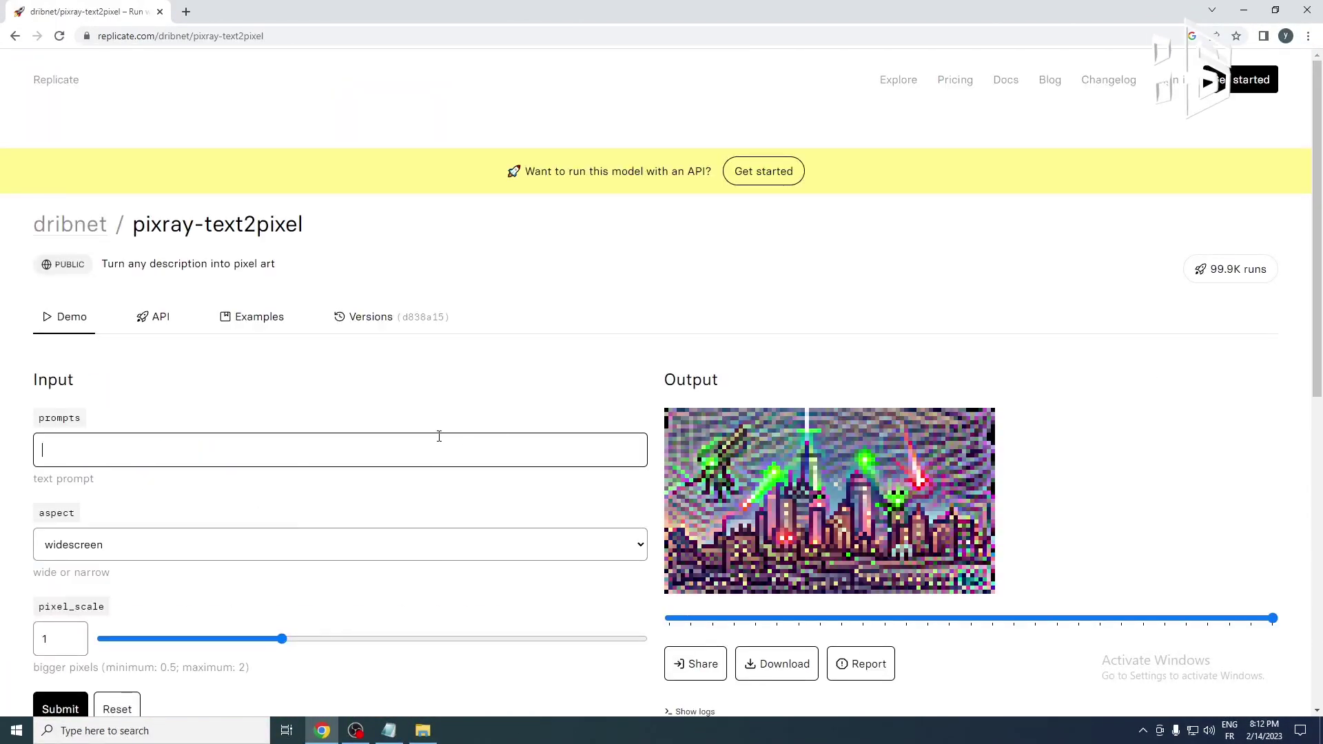
pyautogui.scroll(-1, 439, 438)
pyautogui.scroll(-2, 439, 414)
pyautogui.write('samurai fighthings')
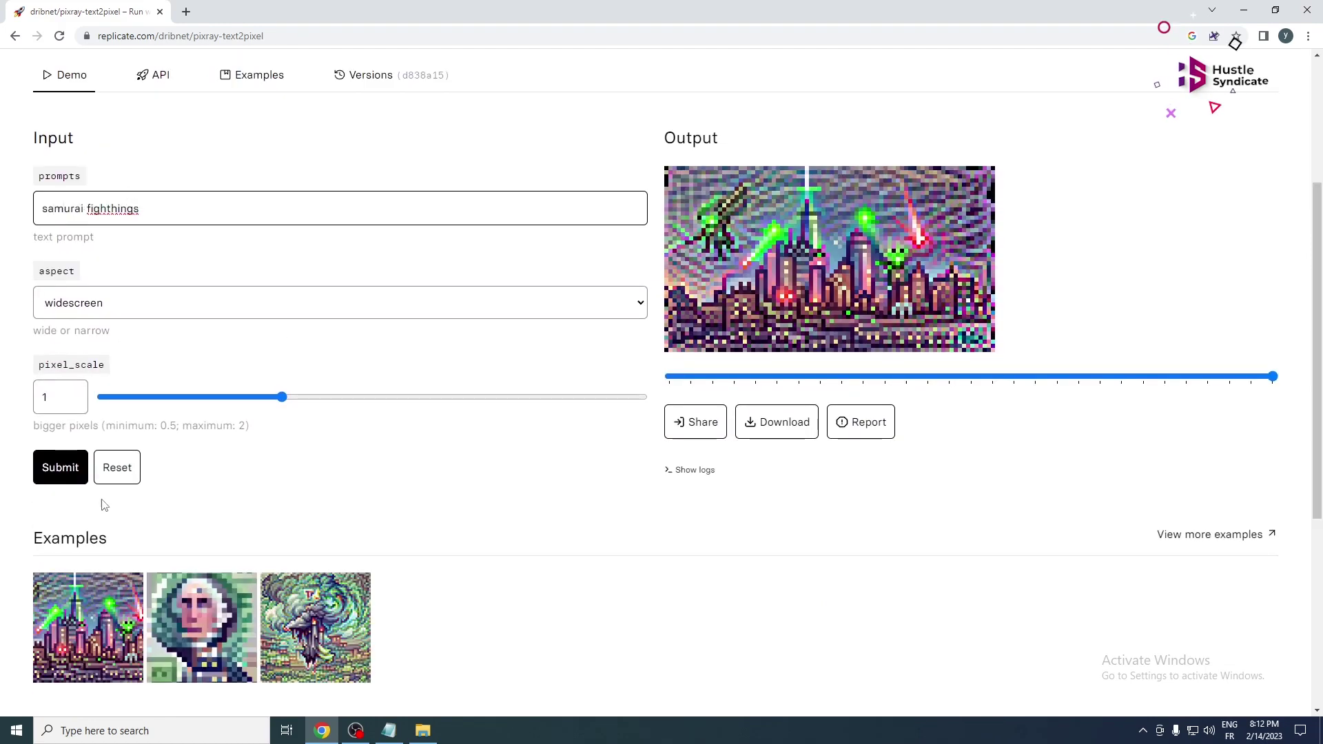
# Submit the samurai fighthings pixel-art run, open the tornado example, and return to the demo
pyautogui.click(60, 468)
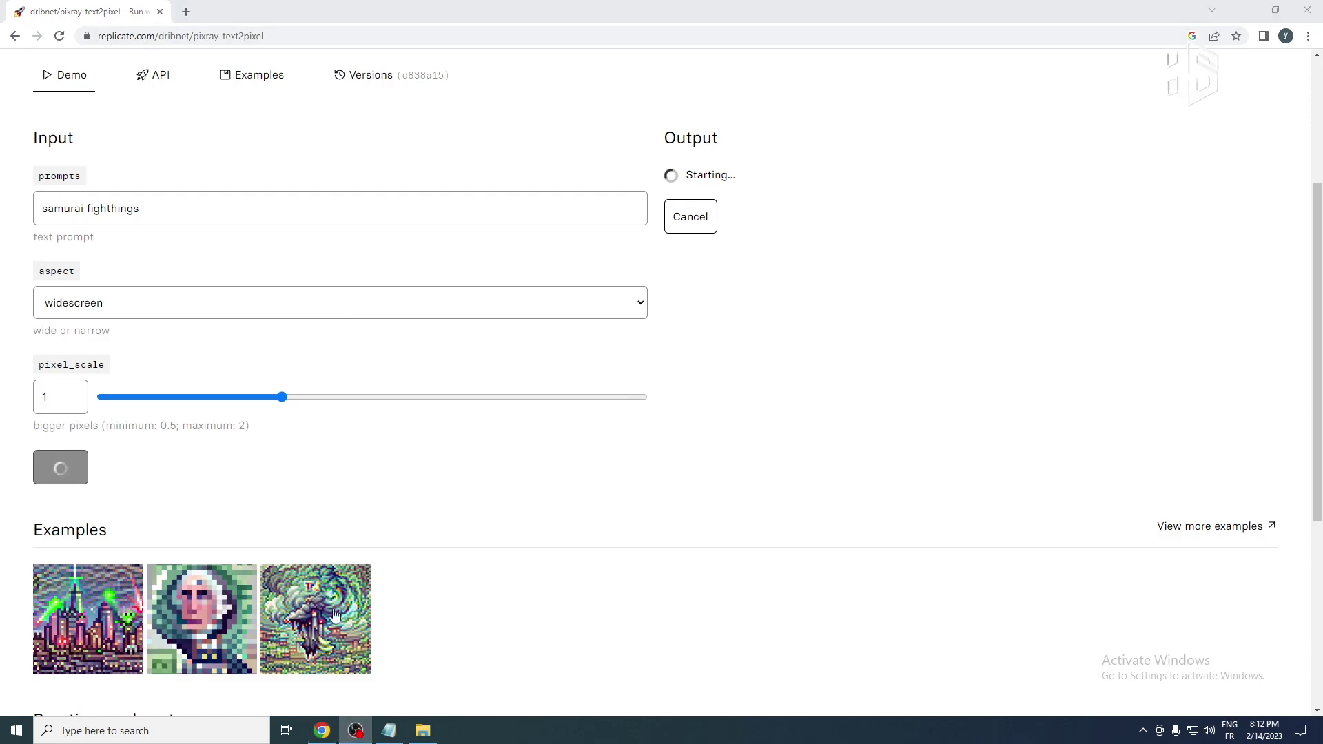
pyautogui.click(315, 618)
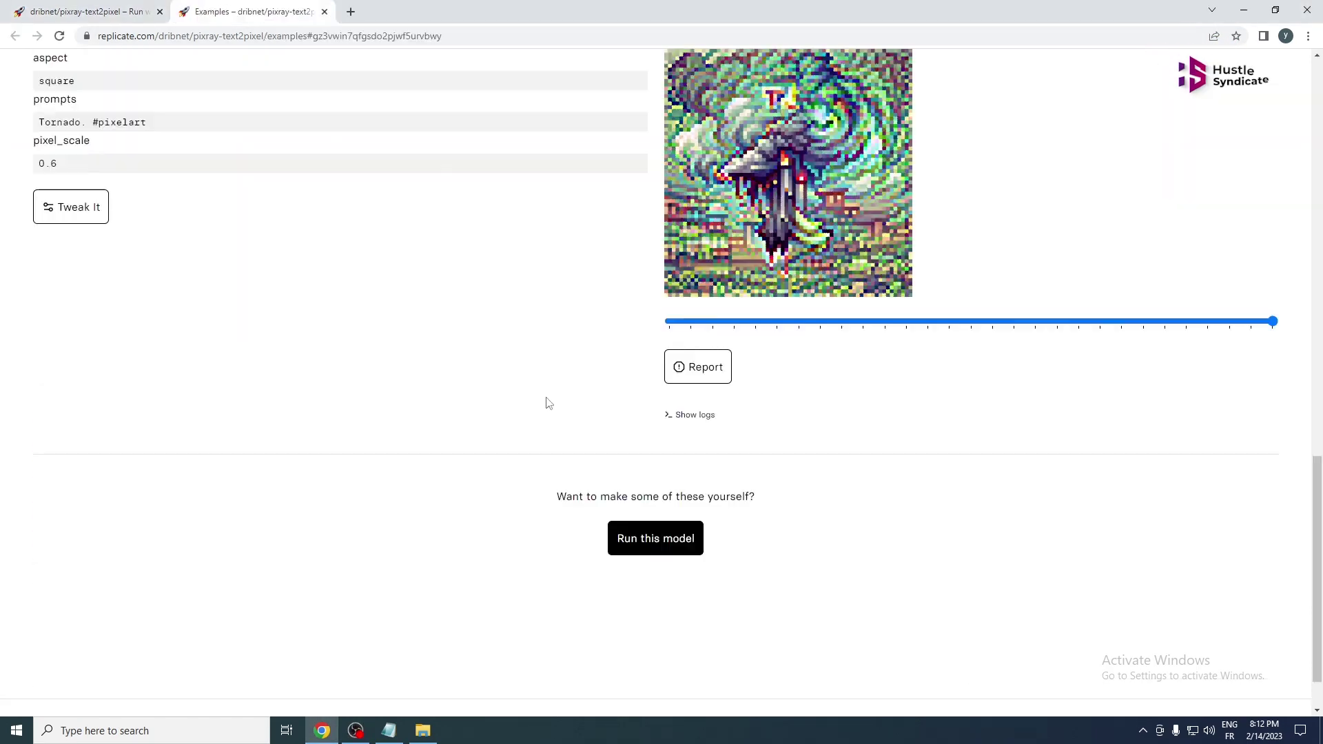
pyautogui.scroll(-3, 662, 414)
pyautogui.scroll(-3, 662, 414)
pyautogui.scroll(3, 1295, 308)
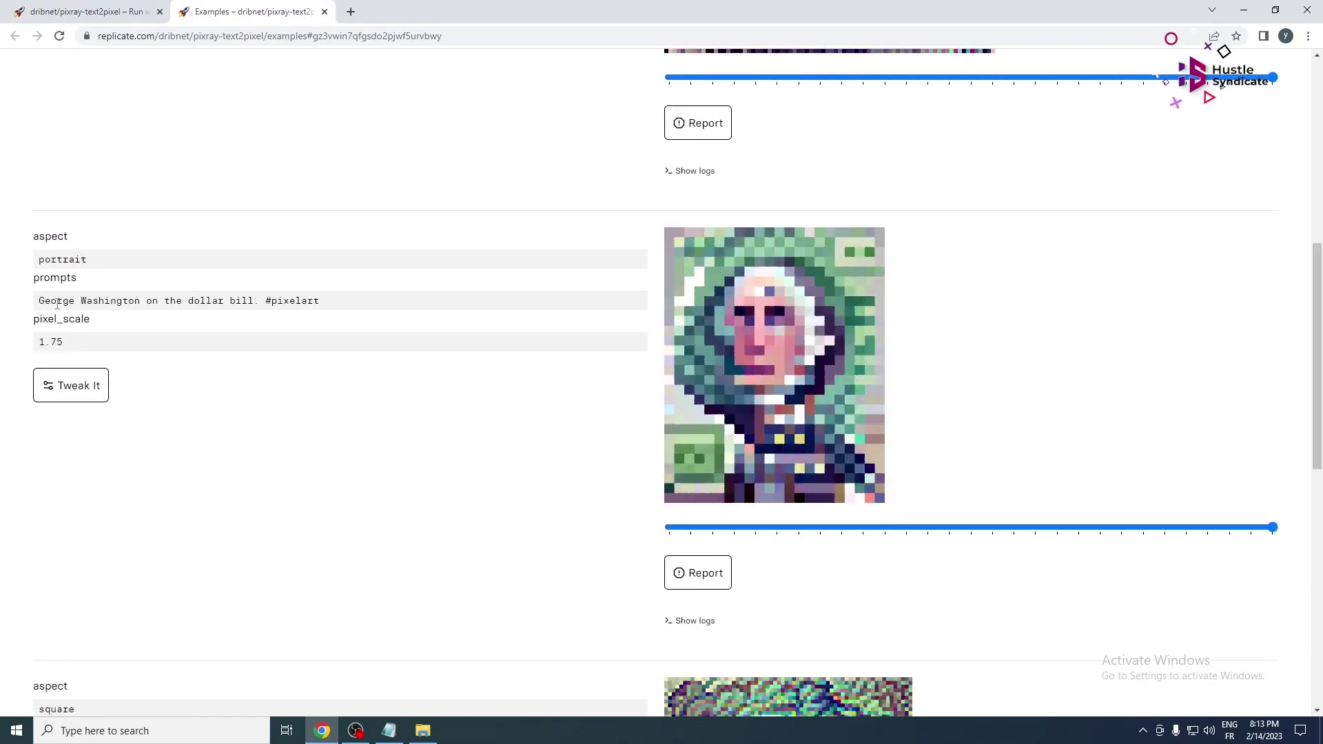
pyautogui.scroll(-4, 365, 433)
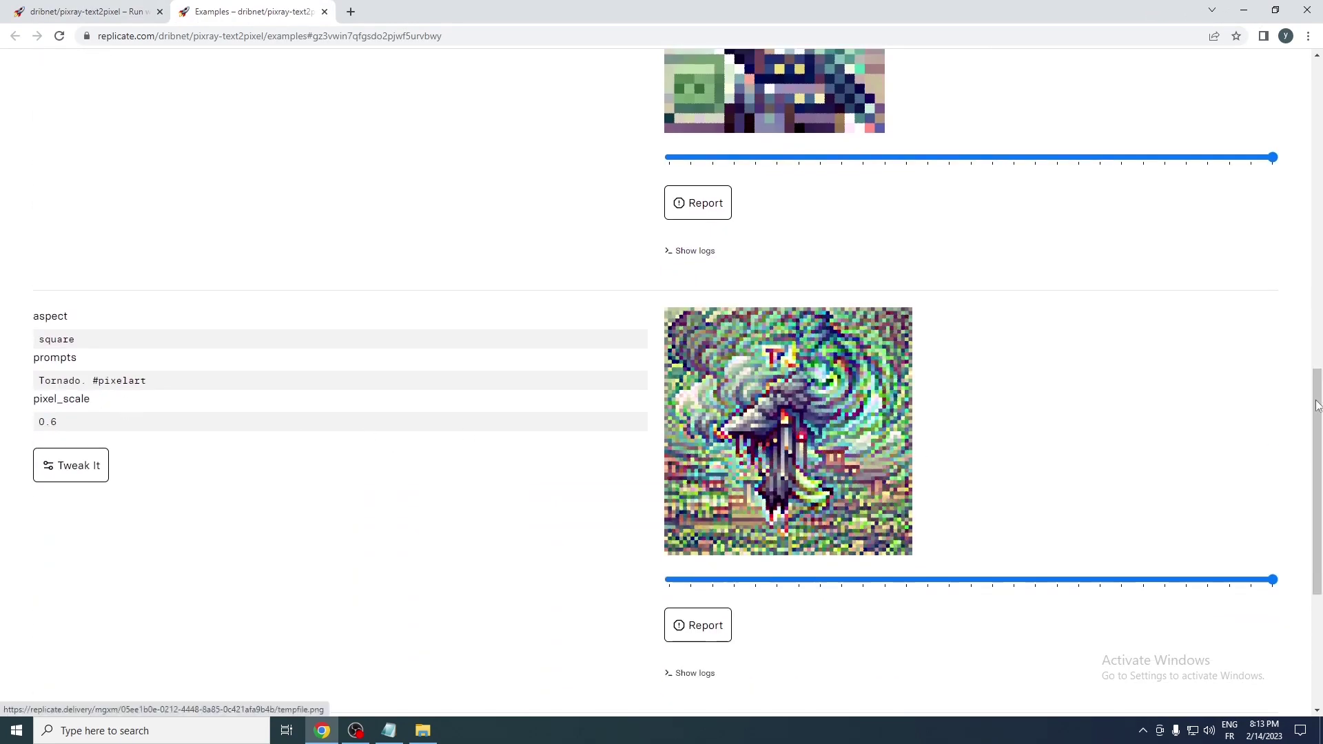
pyautogui.scroll(10, 662, 414)
pyautogui.click(85, 11)
pyautogui.scroll(3, 661, 413)
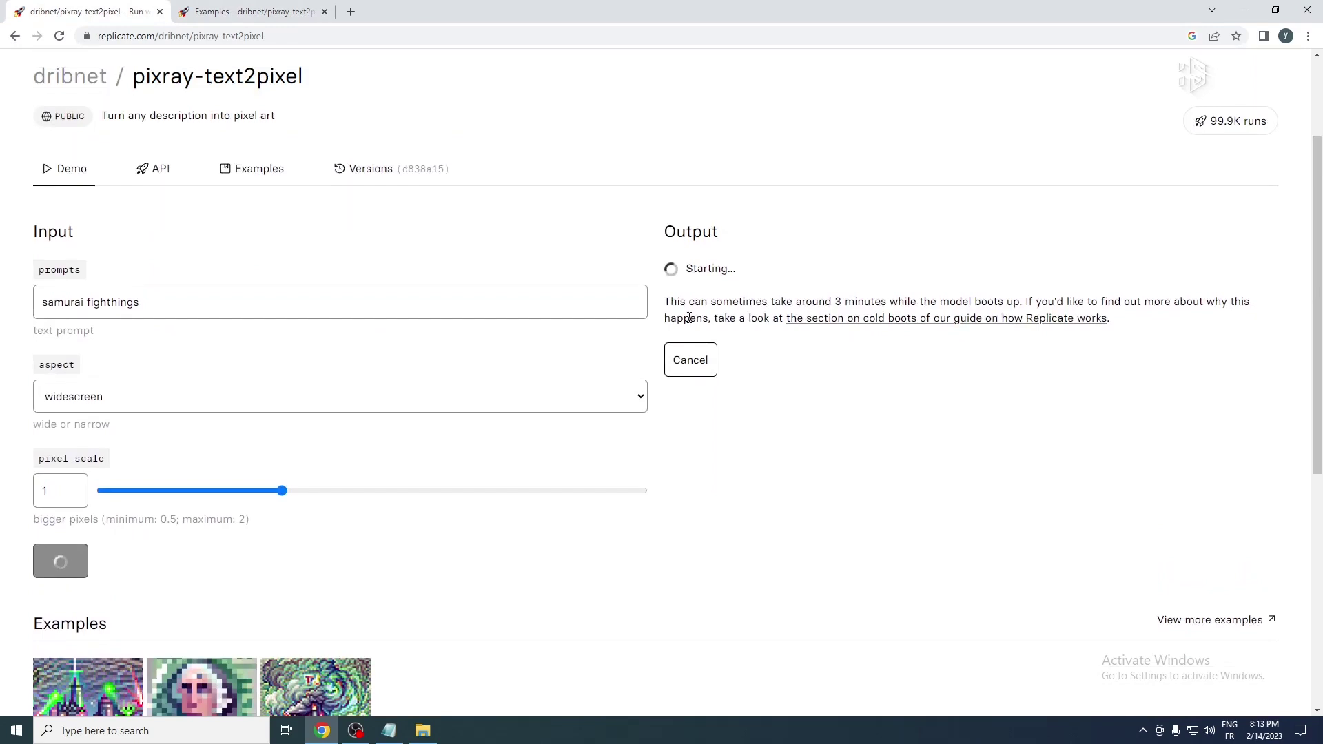